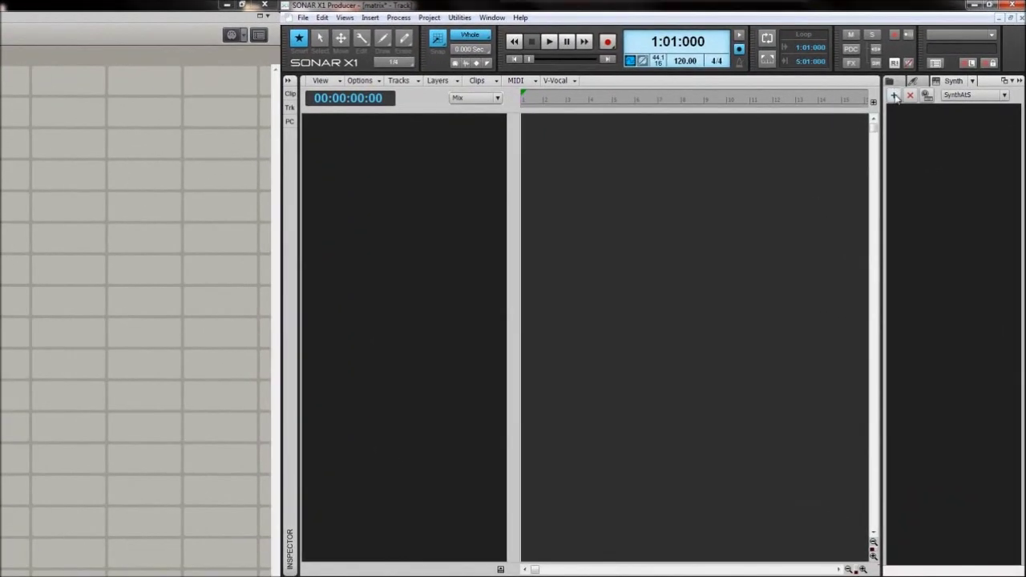
Insert the z3ta+ soft synth as a simple instrument track and reposition its plug-in window.
{"action": "left_click", "coordinate": [899, 105]}
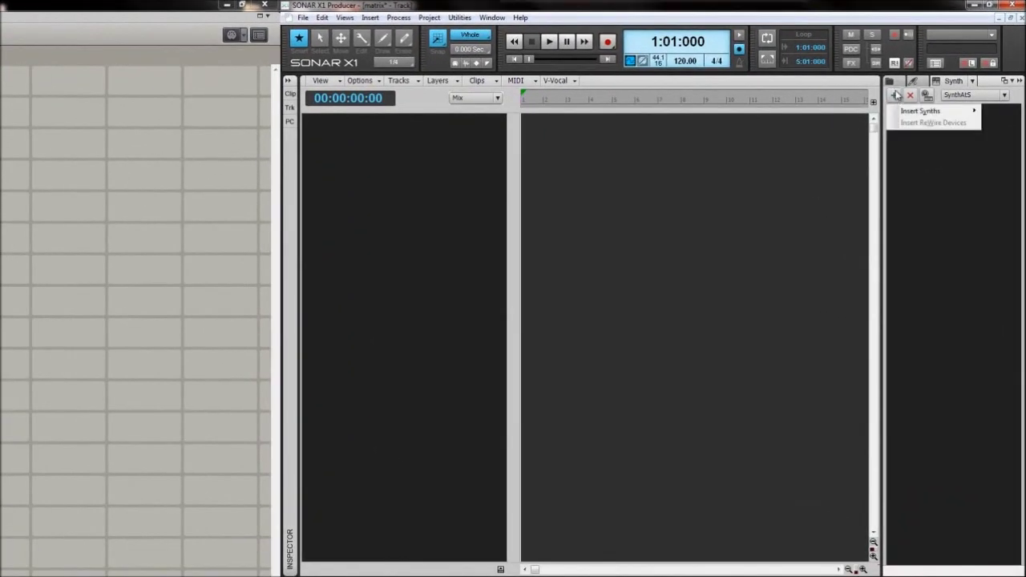
{"action": "mouse_move", "coordinate": [928, 113]}
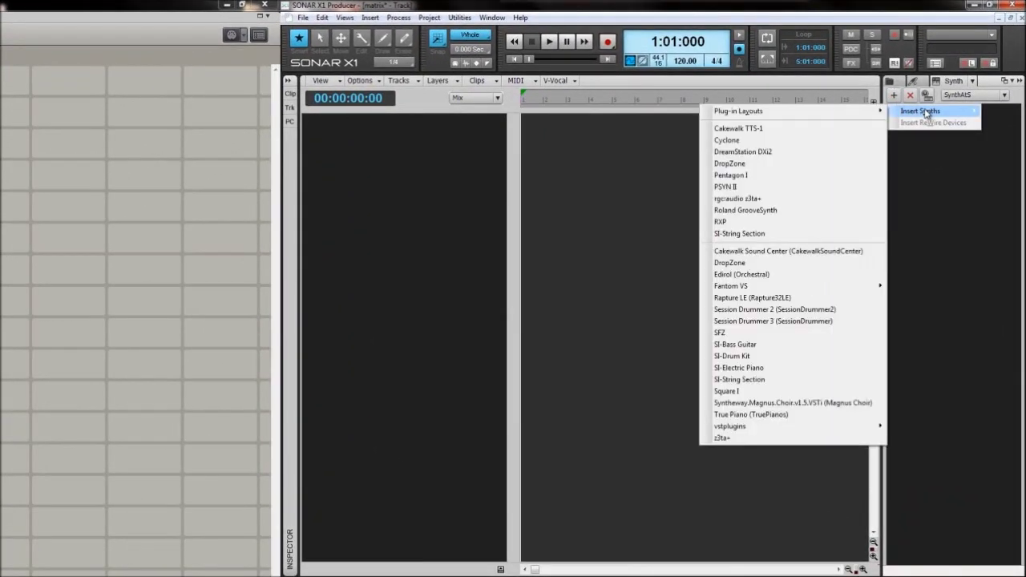
{"action": "left_click", "coordinate": [770, 440]}
{"action": "left_click_drag", "start_coordinate": [625, 194], "coordinate": [668, 164]}
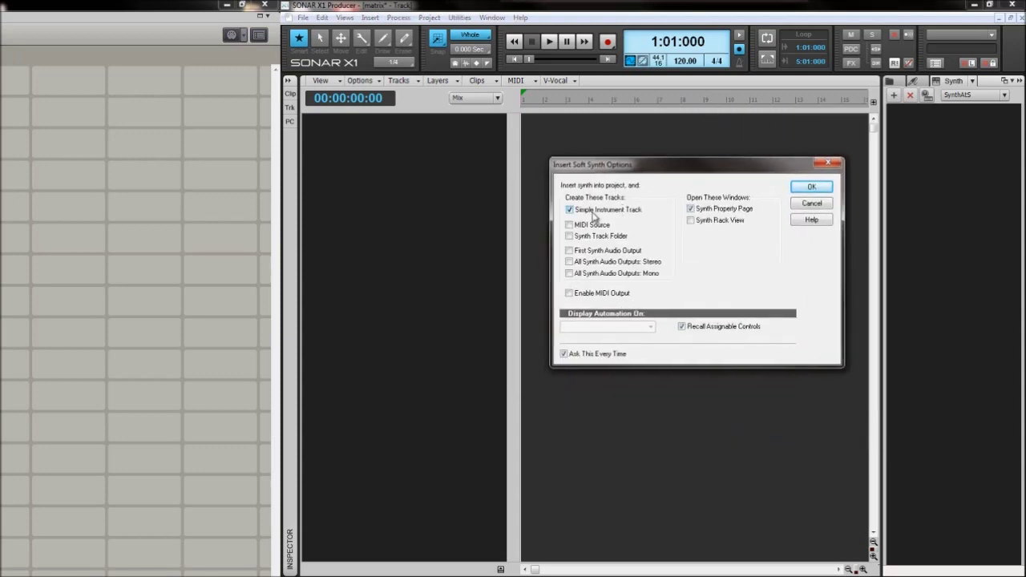
{"action": "left_click", "coordinate": [811, 186]}
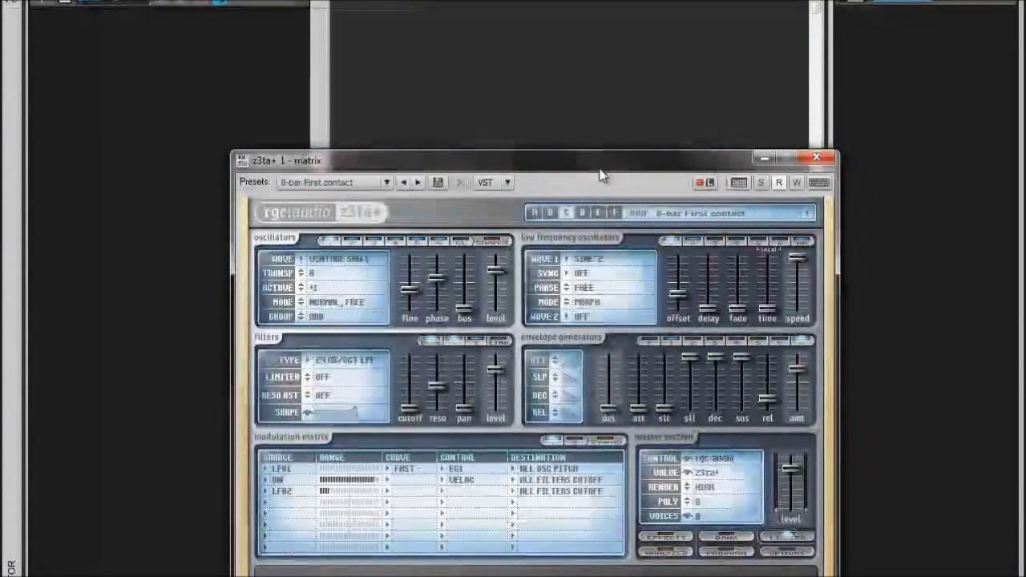
{"action": "left_click_drag", "start_coordinate": [584, 168], "coordinate": [594, 108]}
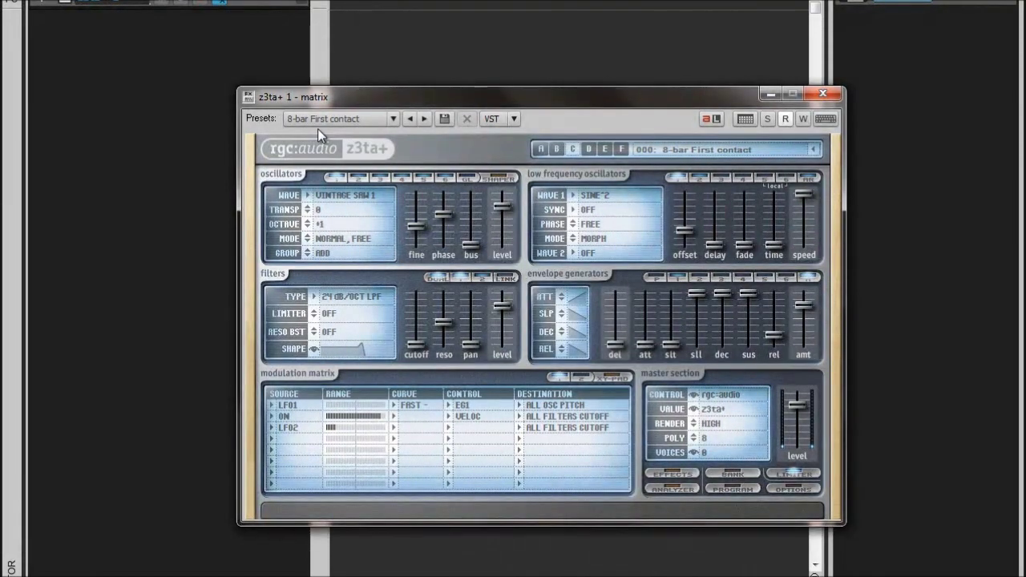
{"action": "left_click_drag", "start_coordinate": [413, 103], "coordinate": [406, 157]}
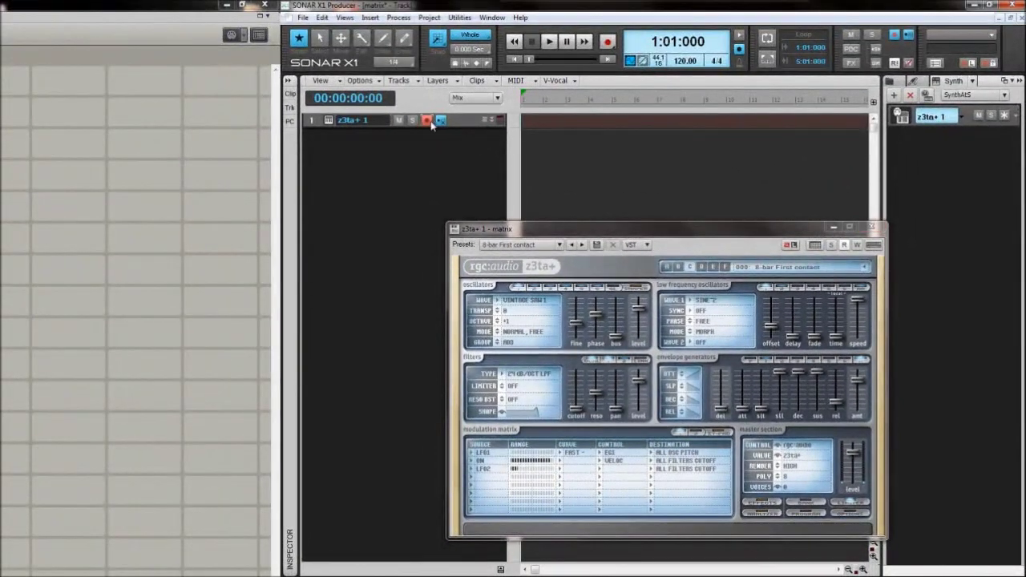
Record a MIDI part of about eight measures on the z3ta+ 1 track.
{"action": "left_click", "coordinate": [608, 43]}
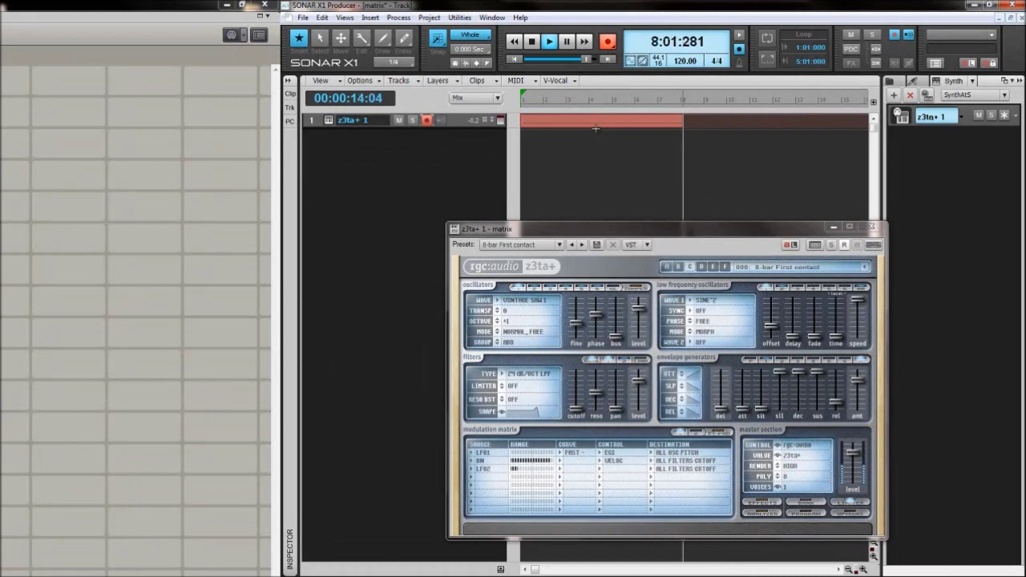
{"action": "left_click", "coordinate": [531, 43]}
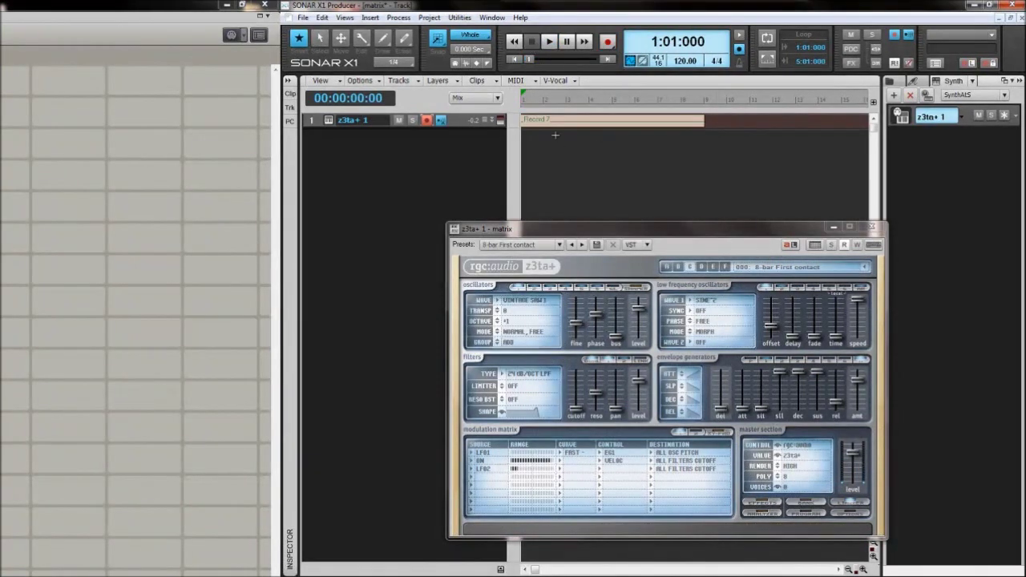
{"action": "left_click", "coordinate": [572, 137]}
{"action": "right_click", "coordinate": [567, 127]}
{"action": "left_click", "coordinate": [629, 226]}
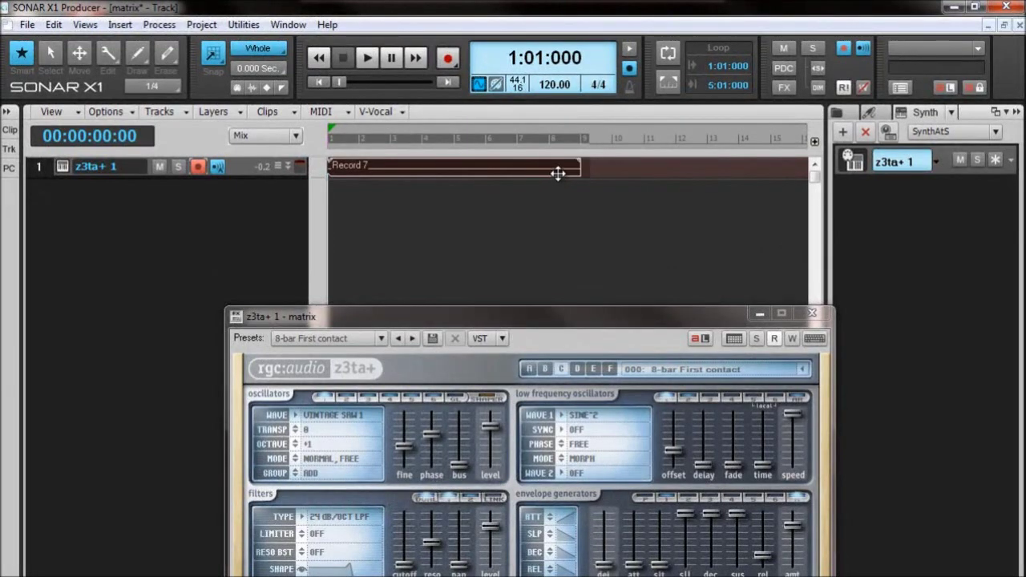
{"action": "right_click", "coordinate": [558, 172]}
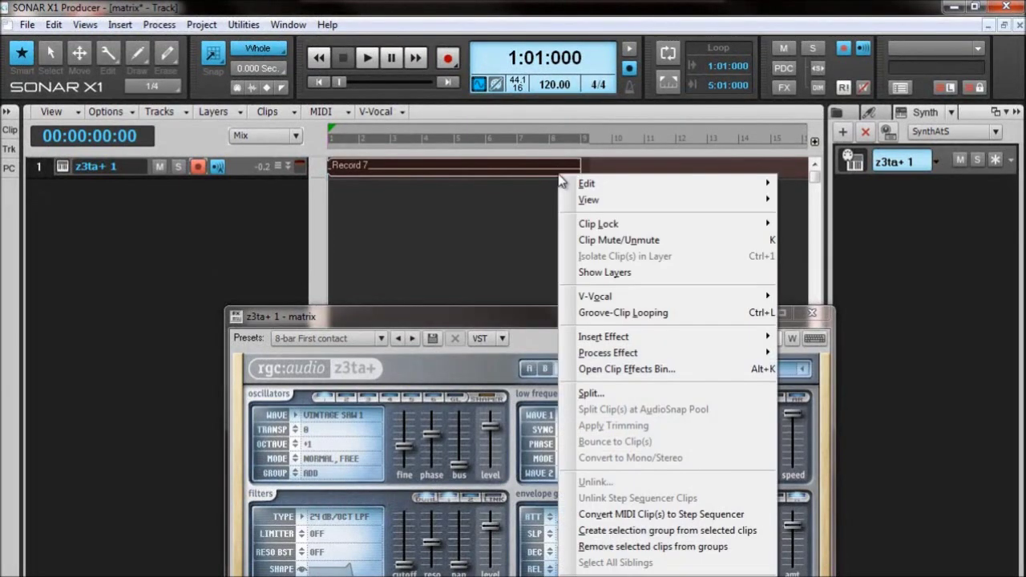
{"action": "left_click", "coordinate": [599, 314]}
Trim the recorded clip's end to measure 9 and turn on Groove-Clip Looping, discarding the hidden data.
{"action": "left_click_drag", "start_coordinate": [590, 173], "coordinate": [581, 177]}
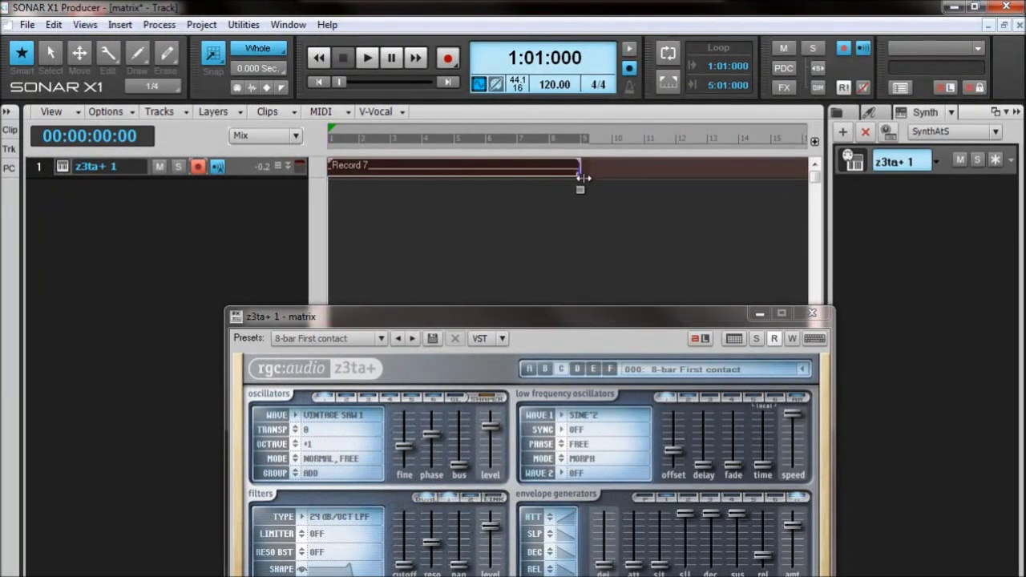
{"action": "right_click", "coordinate": [552, 170]}
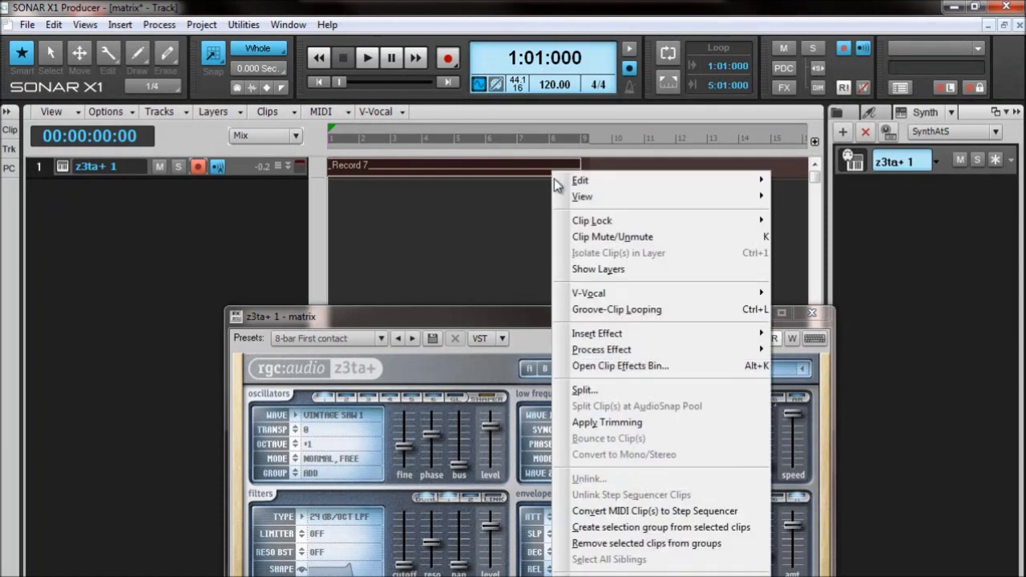
{"action": "left_click", "coordinate": [585, 314]}
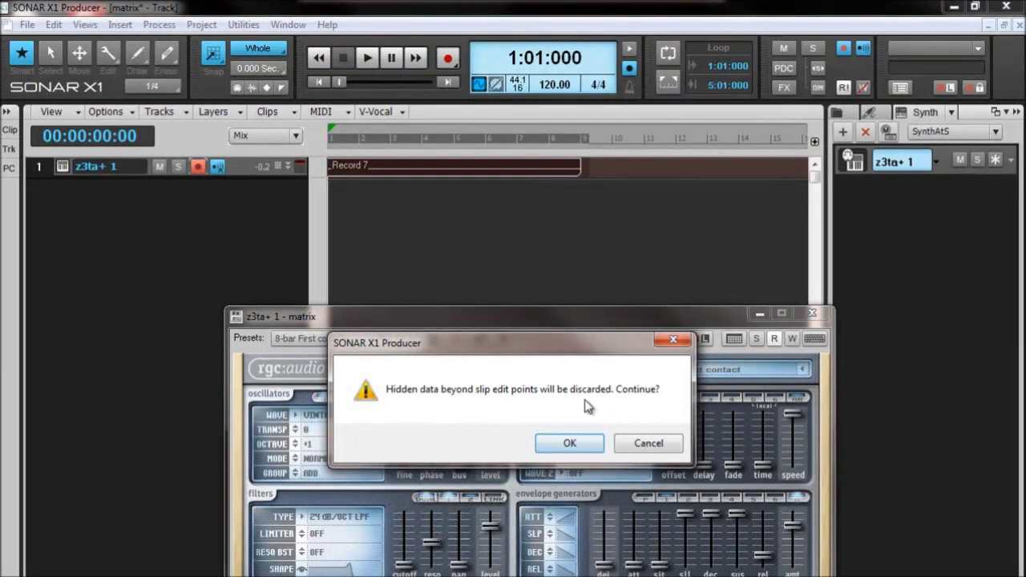
{"action": "left_click", "coordinate": [581, 445]}
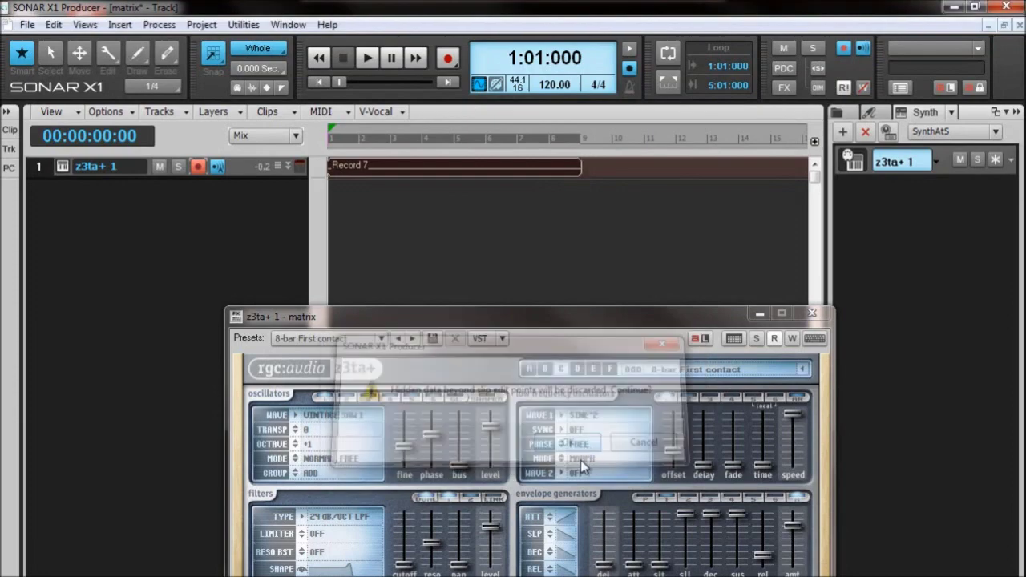
{"action": "left_click", "coordinate": [549, 277]}
Open the clip in the Piano Roll and extend the note's start back to the beginning of measure 1.
{"action": "left_click", "coordinate": [344, 166]}
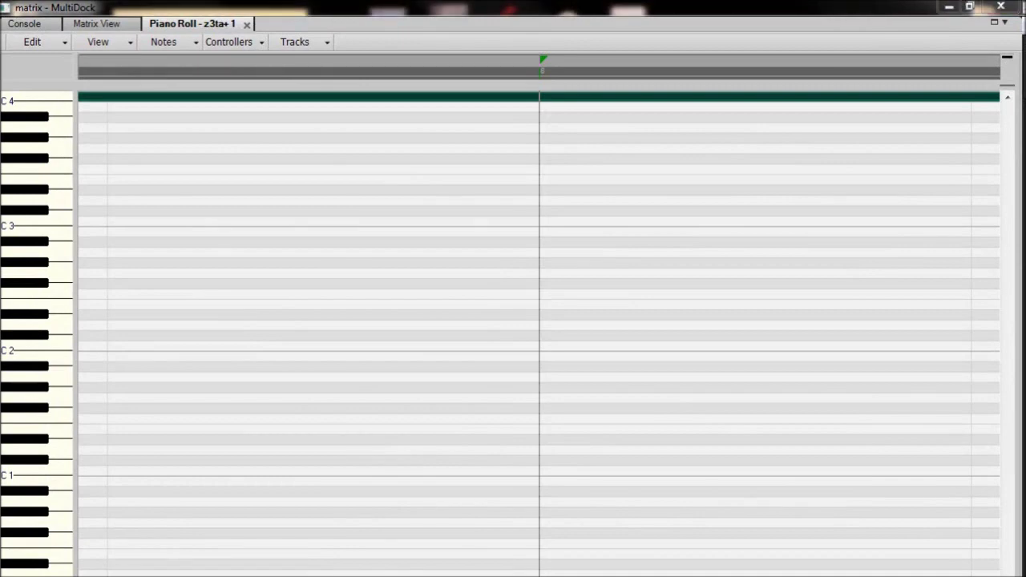
{"action": "key", "text": "w"}
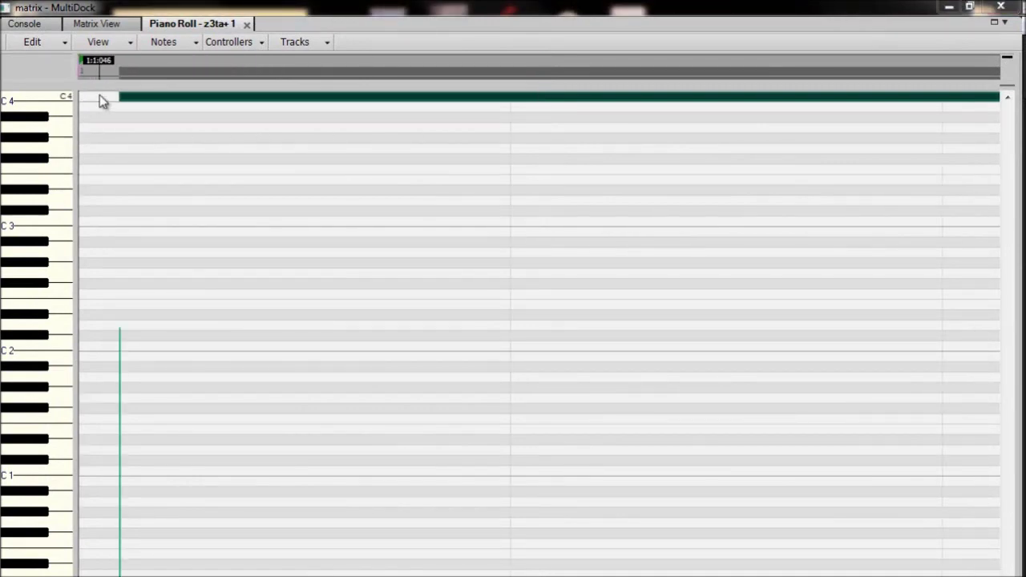
{"action": "left_click_drag", "start_coordinate": [122, 97], "coordinate": [84, 99]}
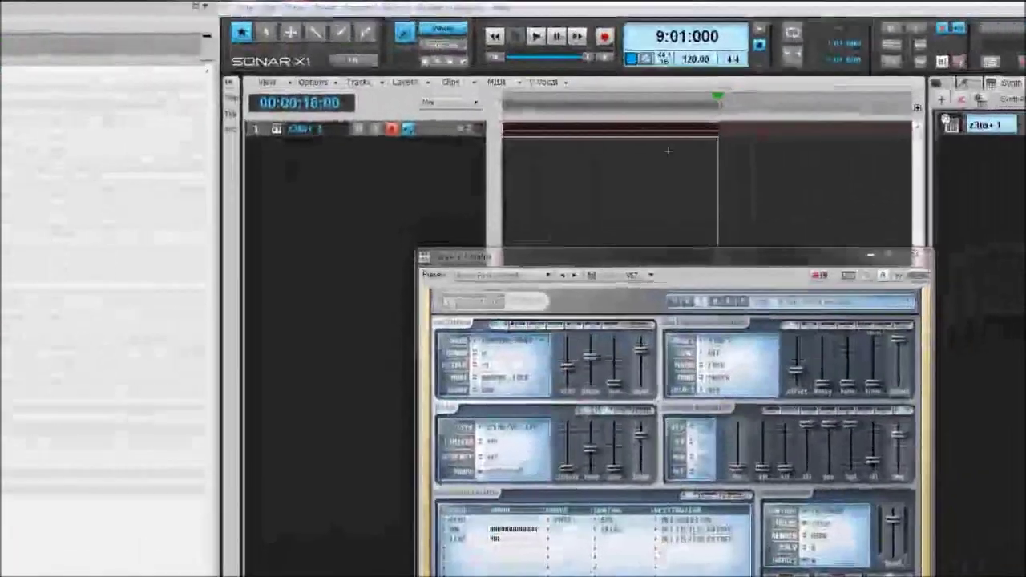
{"action": "key", "text": "w"}
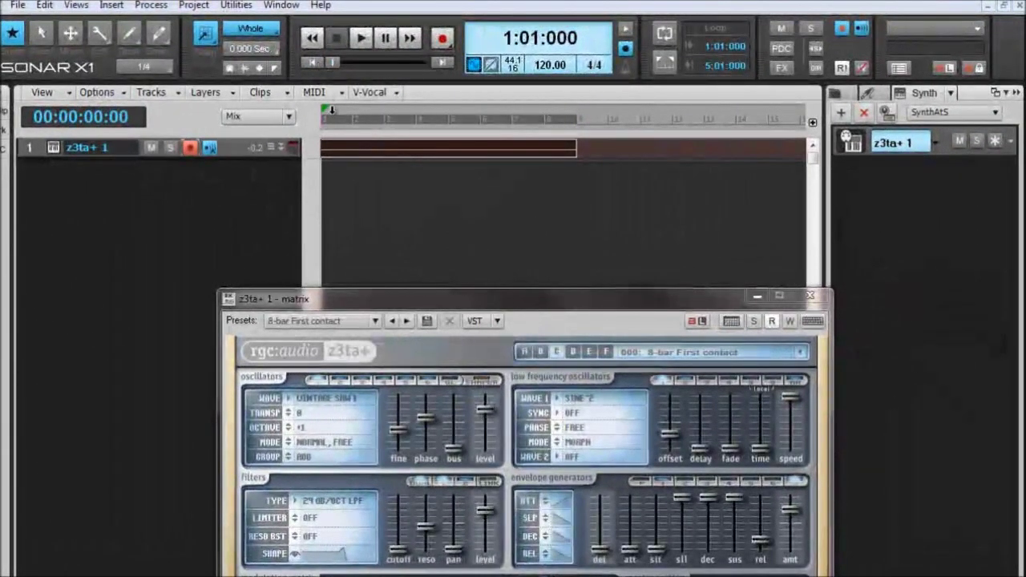
Quantize the z3ta+ 1 clip with a 1/16 resolution.
{"action": "left_click", "coordinate": [151, 5]}
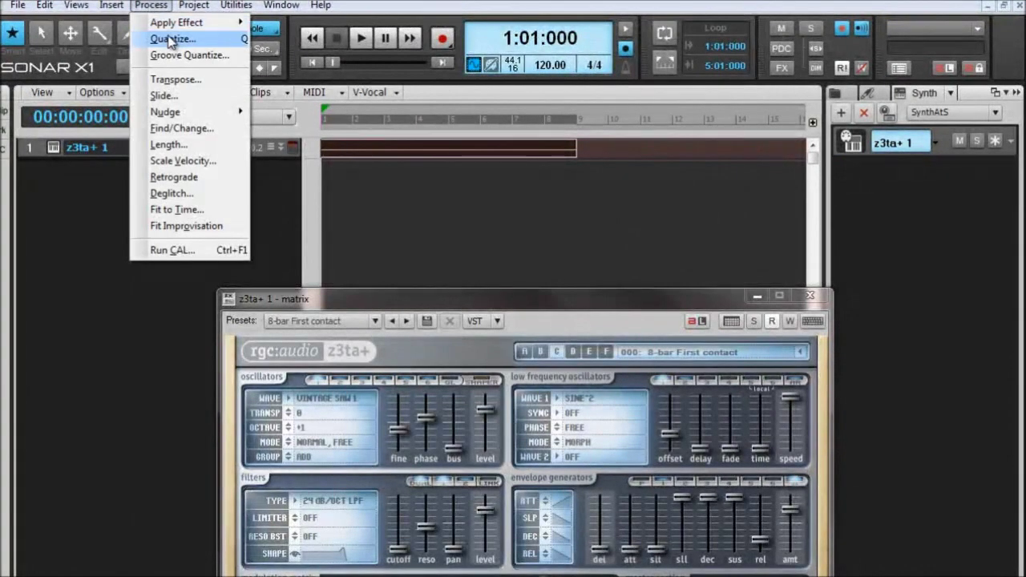
{"action": "left_click", "coordinate": [171, 39]}
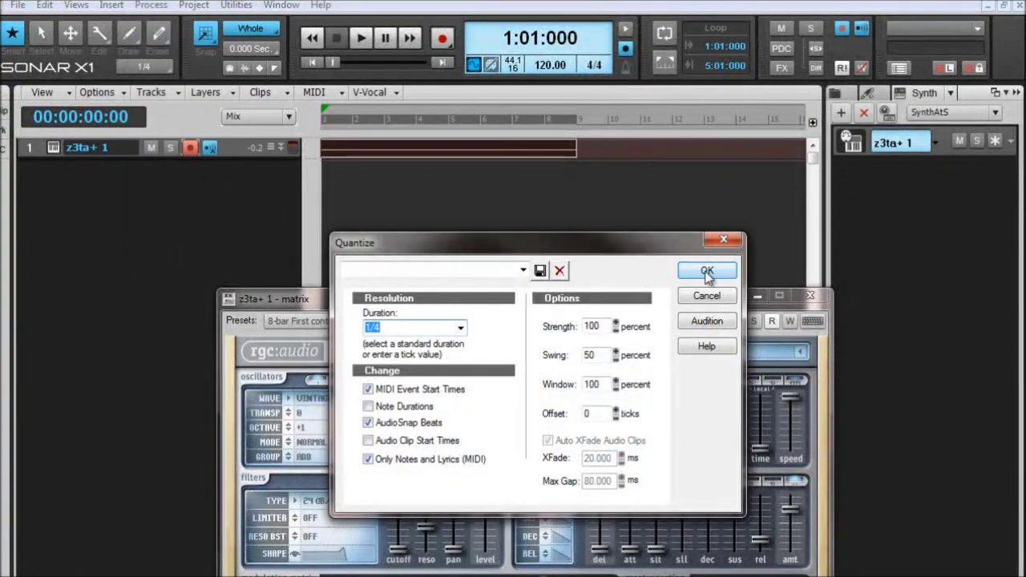
{"action": "left_click", "coordinate": [459, 329]}
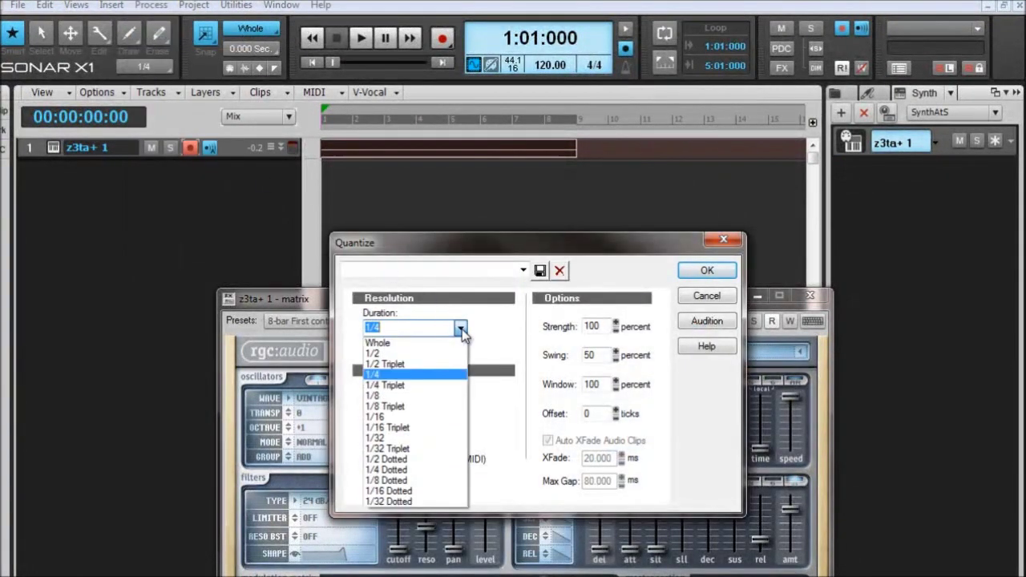
{"action": "left_click", "coordinate": [411, 418]}
{"action": "left_click", "coordinate": [704, 273]}
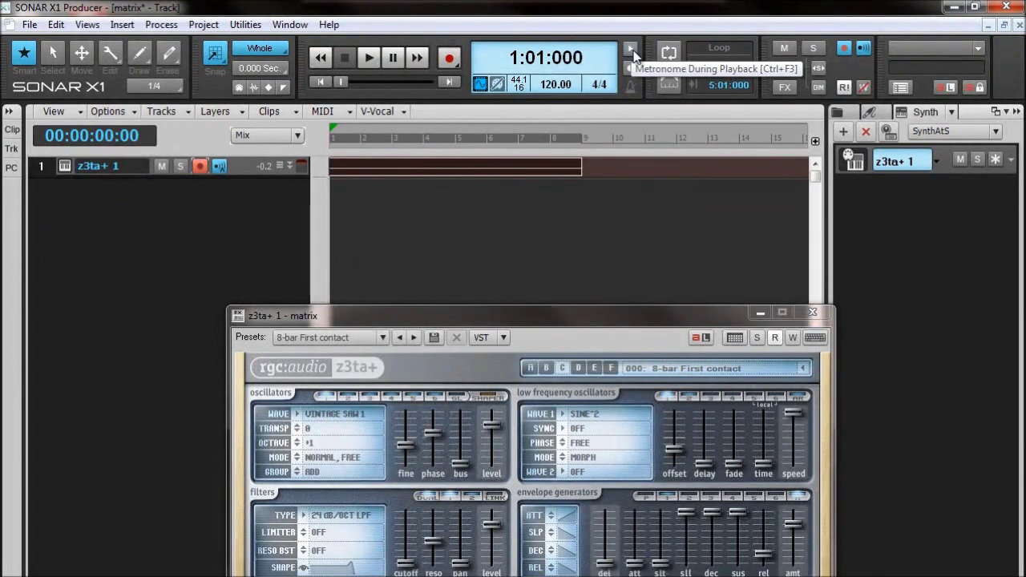
Turn on the metronome during playback and audition the z3ta+ 1 track from the start.
{"action": "left_click", "coordinate": [632, 50]}
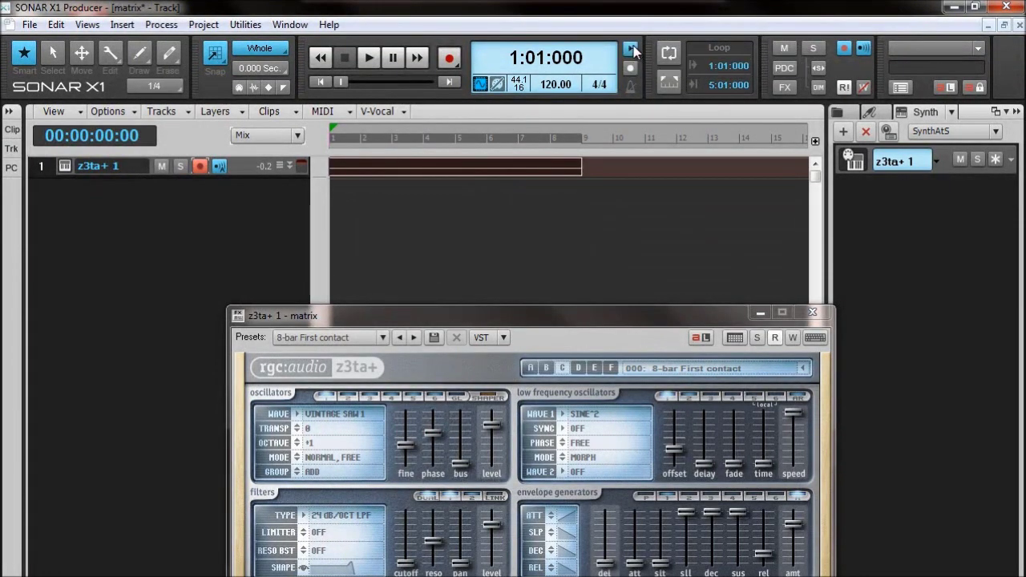
{"action": "left_click", "coordinate": [370, 58]}
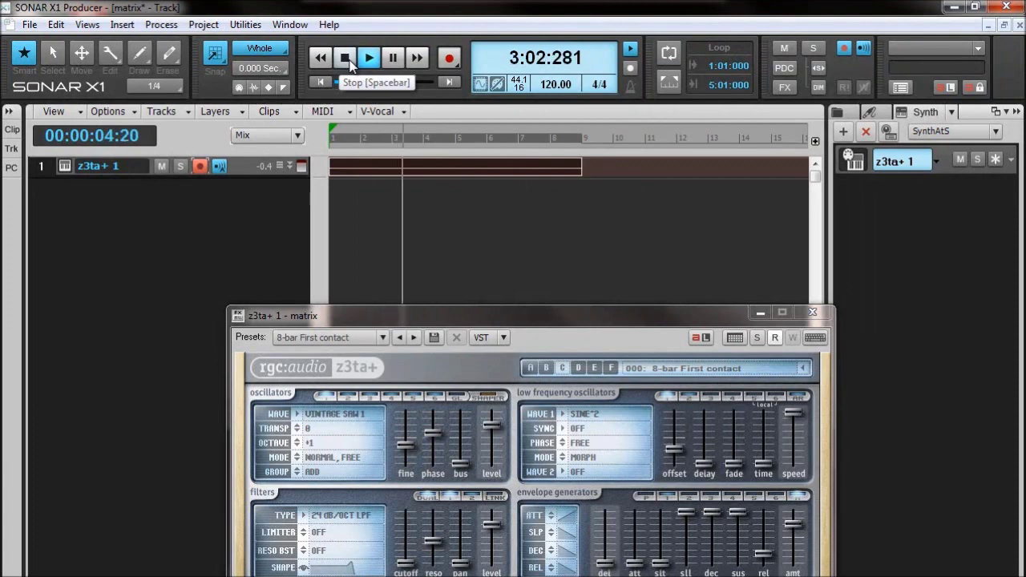
{"action": "left_click", "coordinate": [347, 61]}
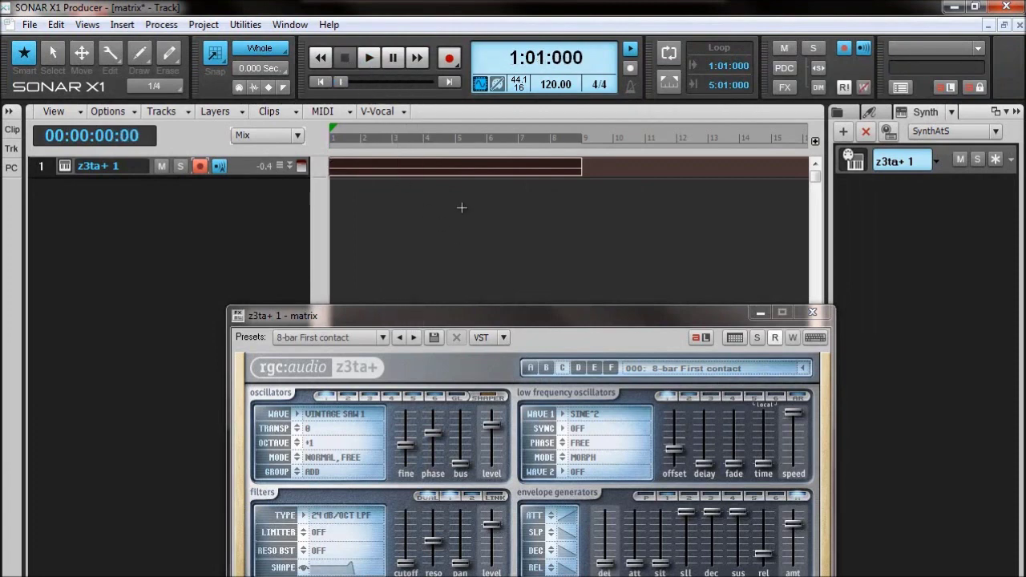
Turn on Groove-Clip Looping again for the quantized z3ta+ 1 clip.
{"action": "right_click", "coordinate": [458, 173]}
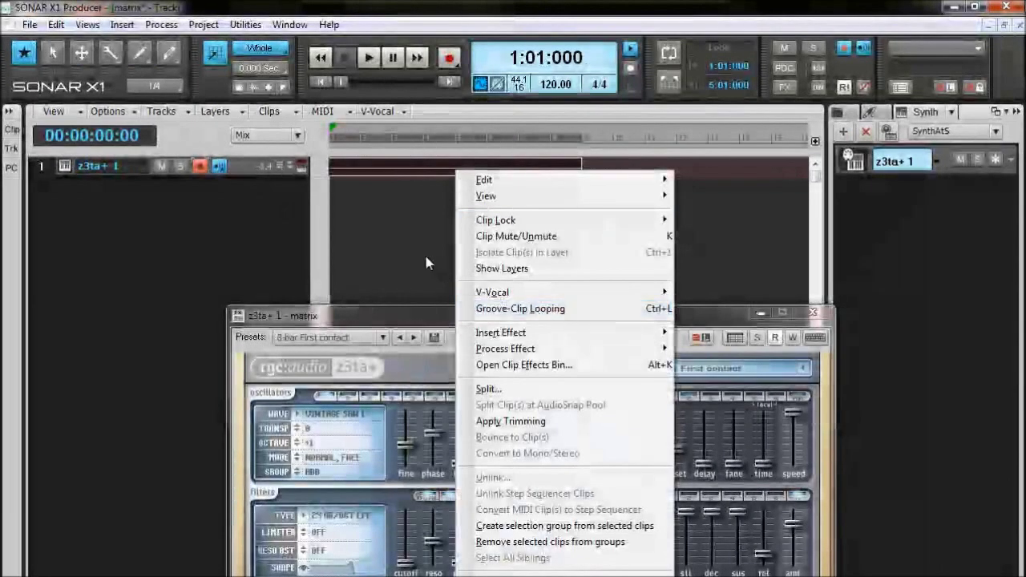
{"action": "left_click", "coordinate": [424, 252]}
{"action": "right_click", "coordinate": [482, 172]}
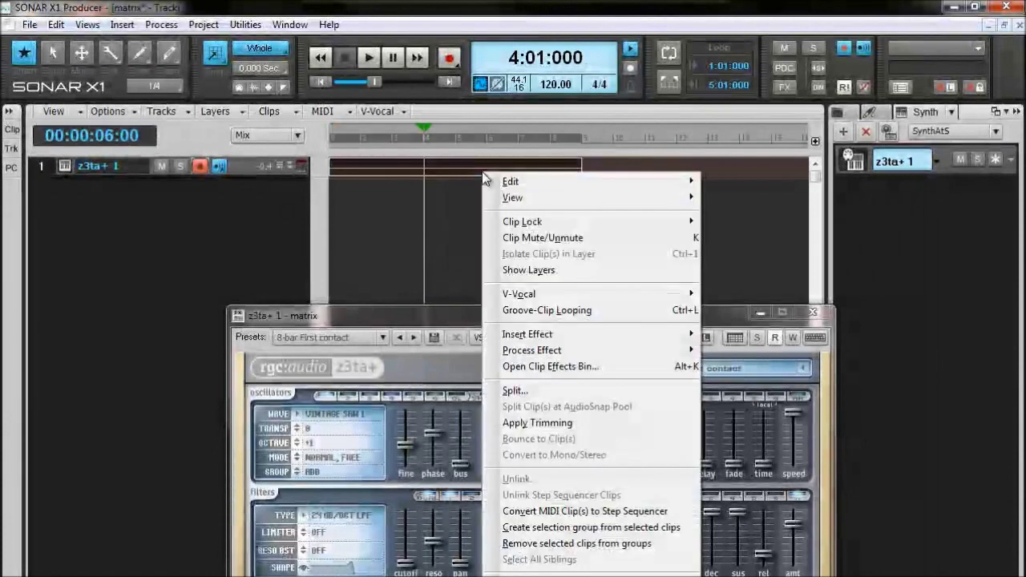
{"action": "left_click", "coordinate": [544, 305]}
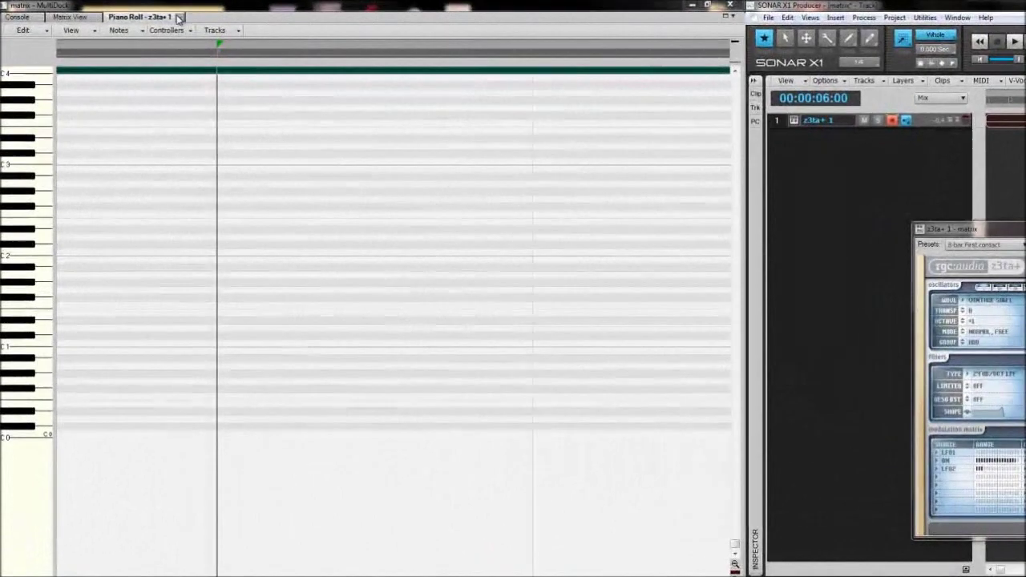
Close the Piano Roll and the synth's plug-in window, and show the Matrix View.
{"action": "left_click", "coordinate": [123, 101]}
{"action": "left_click", "coordinate": [80, 19]}
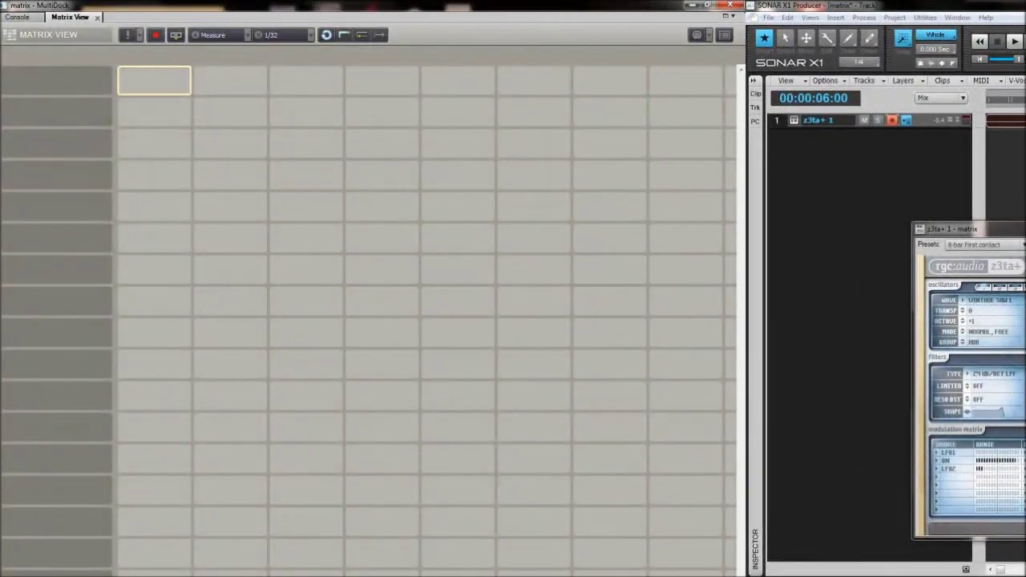
{"action": "left_click", "coordinate": [962, 156]}
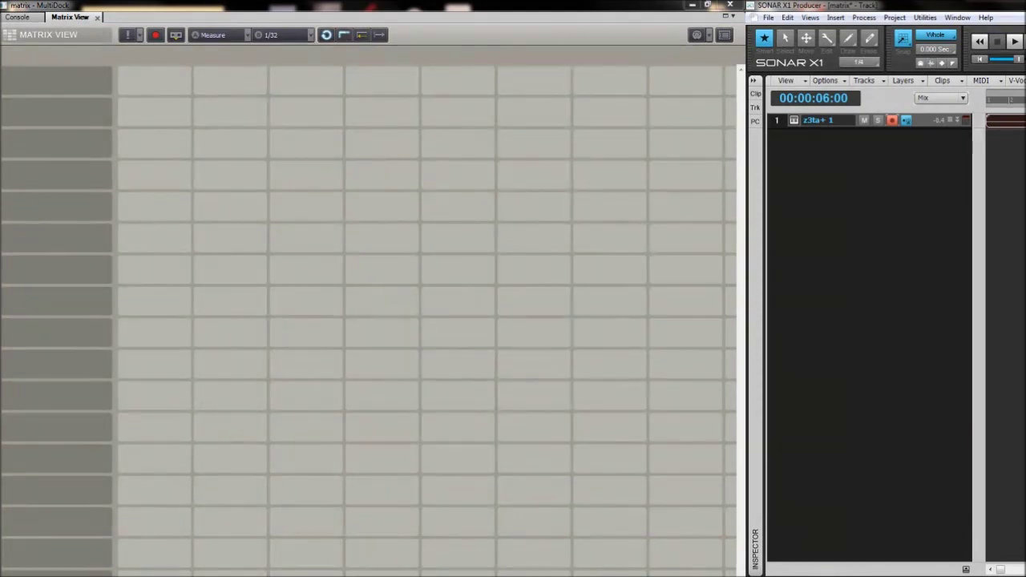
Place the z3ta+ 1 clip in the first cell of the matrix's first row and trigger it on and off.
{"action": "left_click_drag", "start_coordinate": [489, 156], "coordinate": [157, 85]}
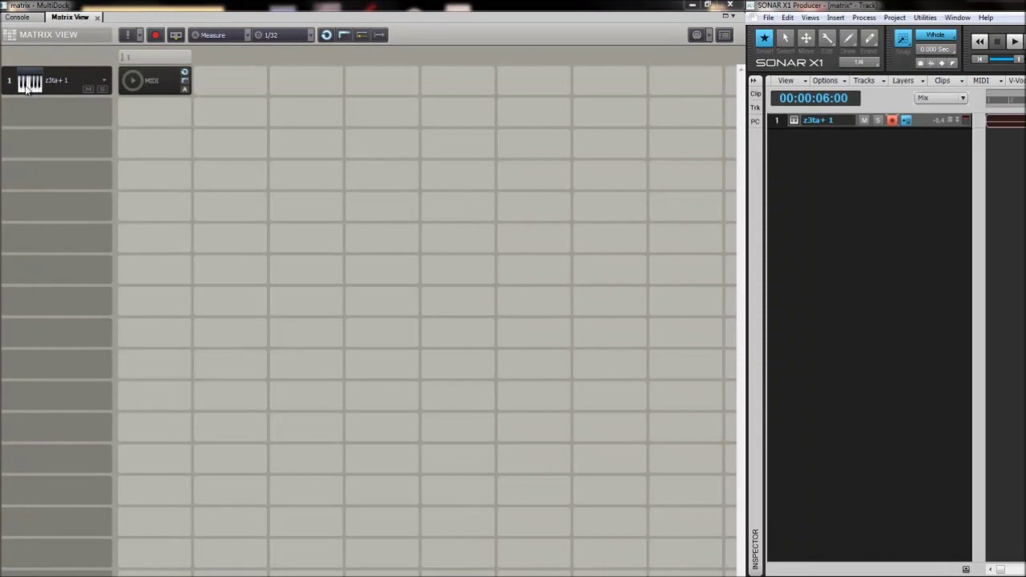
{"action": "left_click", "coordinate": [133, 83]}
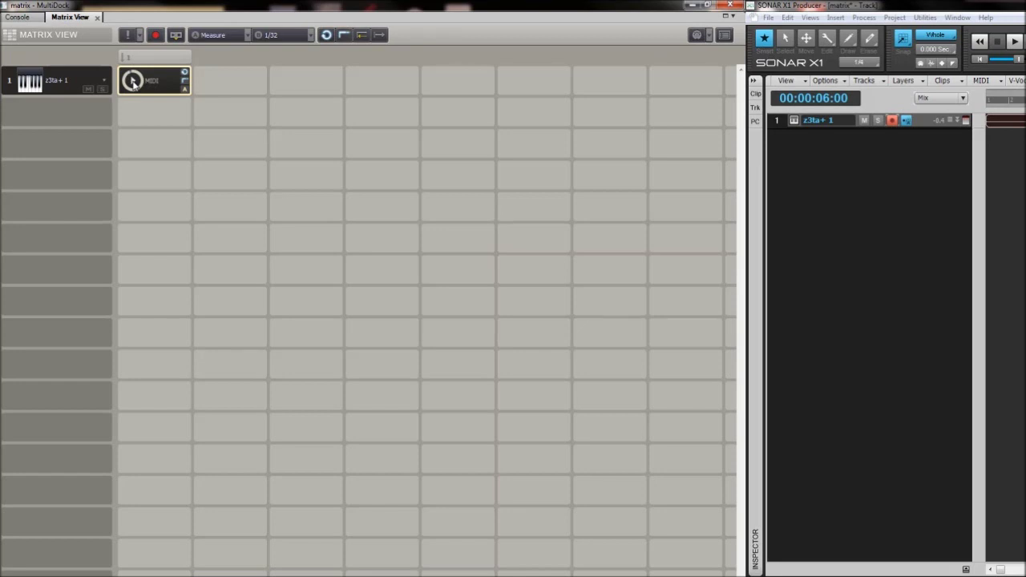
{"action": "left_click", "coordinate": [133, 81]}
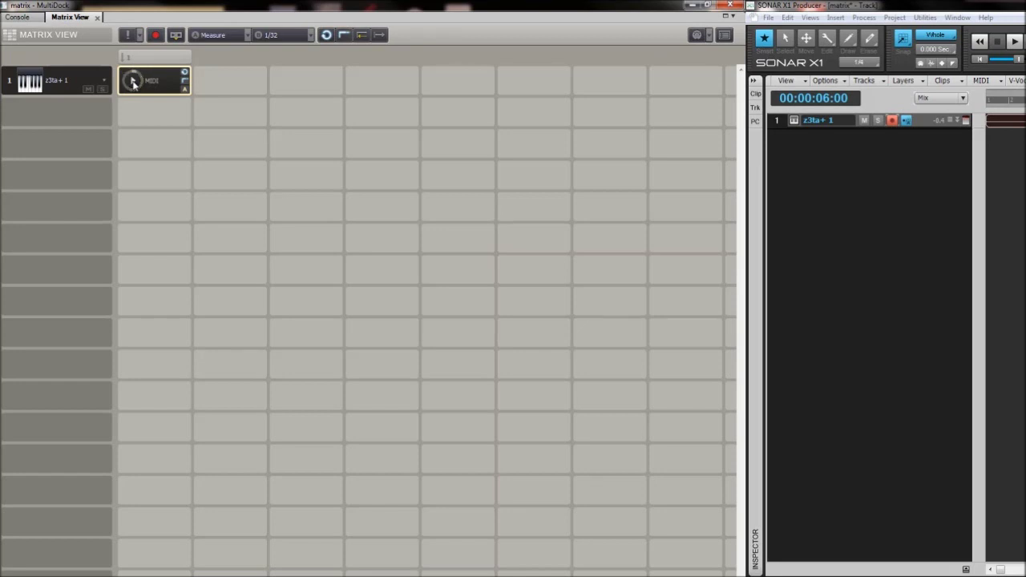
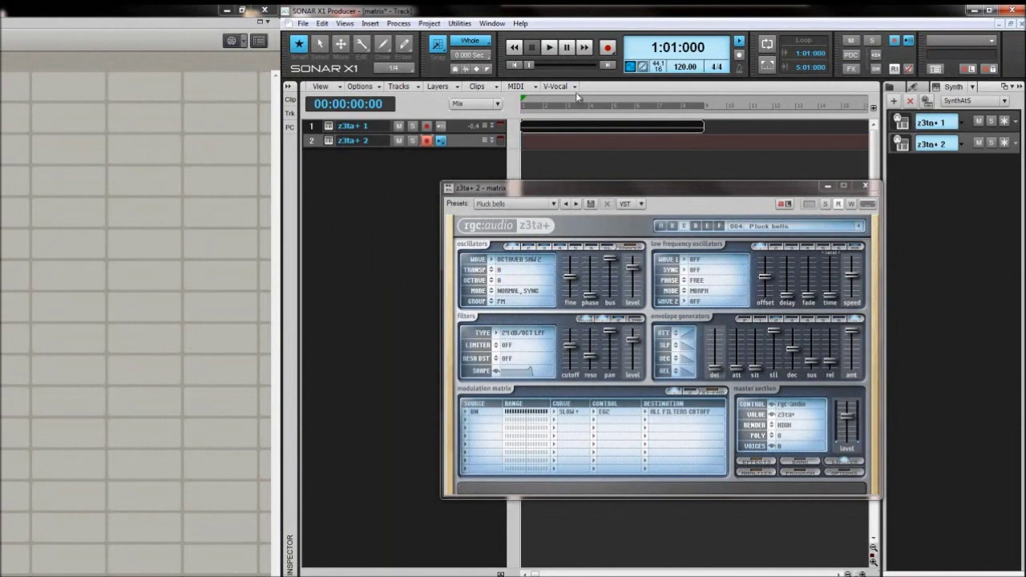
Record an eight-measure clip on the z3ta+ 2 track and turn on Groove-Clip Looping for it.
{"action": "left_click", "coordinate": [608, 48]}
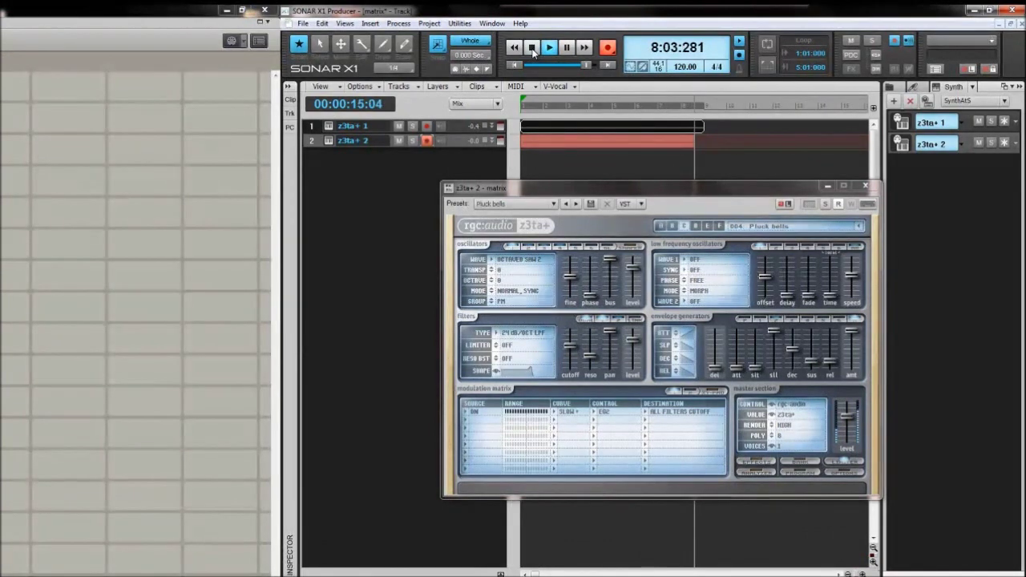
{"action": "left_click", "coordinate": [533, 48]}
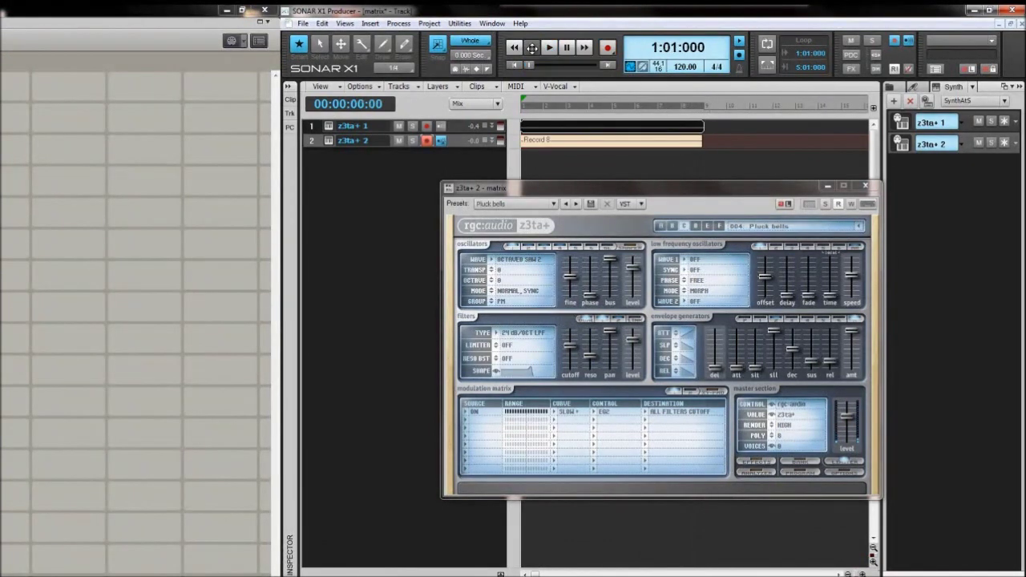
{"action": "left_click", "coordinate": [615, 145]}
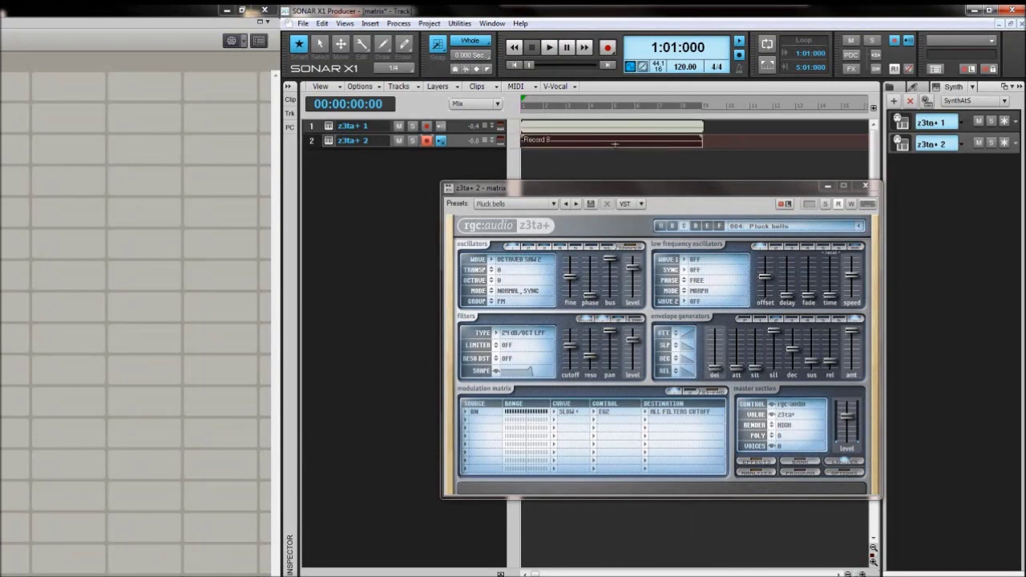
{"action": "right_click", "coordinate": [615, 145]}
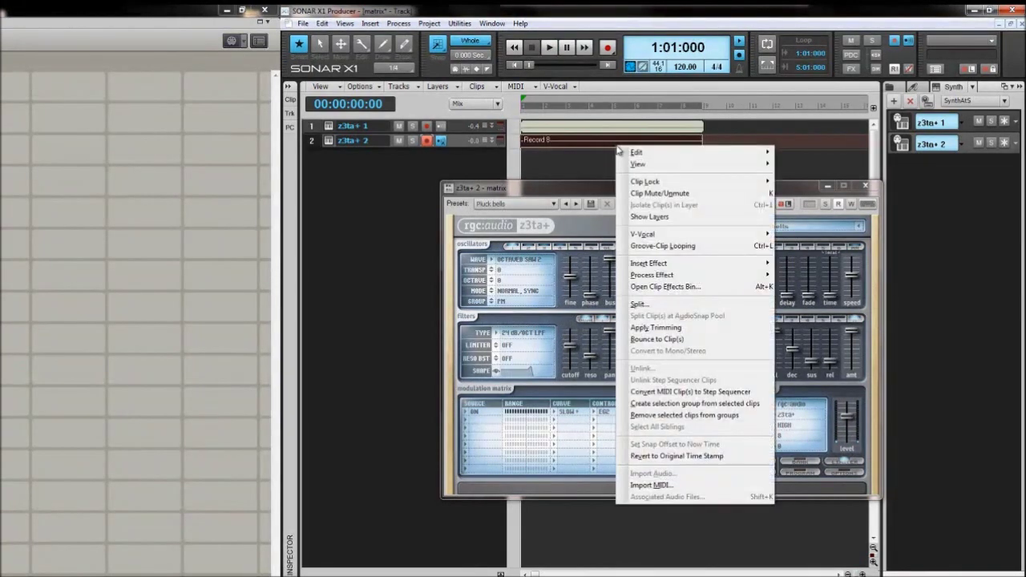
{"action": "left_click", "coordinate": [687, 245]}
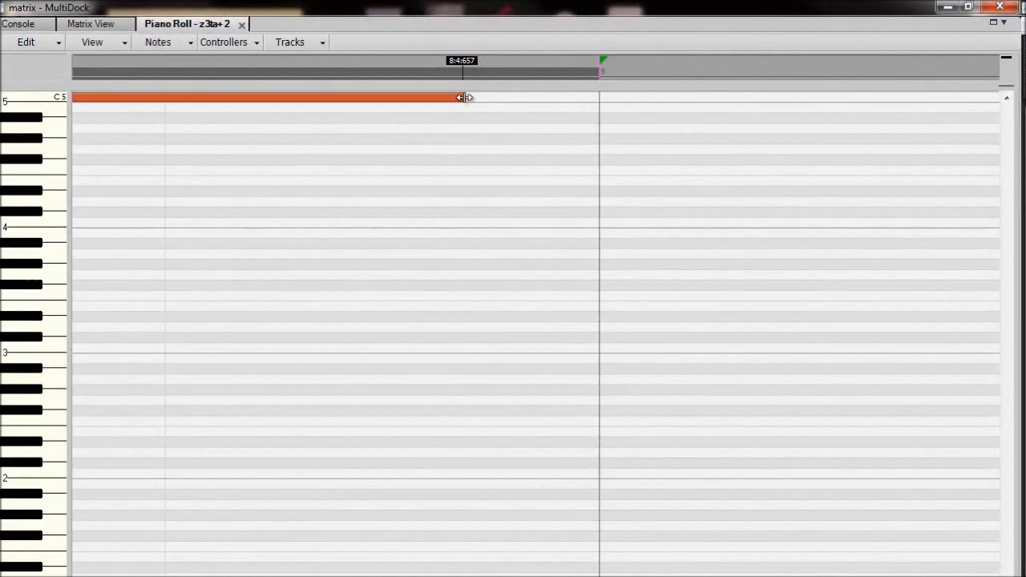
Lengthen the last C 5 note of the z3ta+ 2 clip toward measure 9 and quantize the clip to 1/16.
{"action": "left_click_drag", "start_coordinate": [465, 97], "coordinate": [529, 95]}
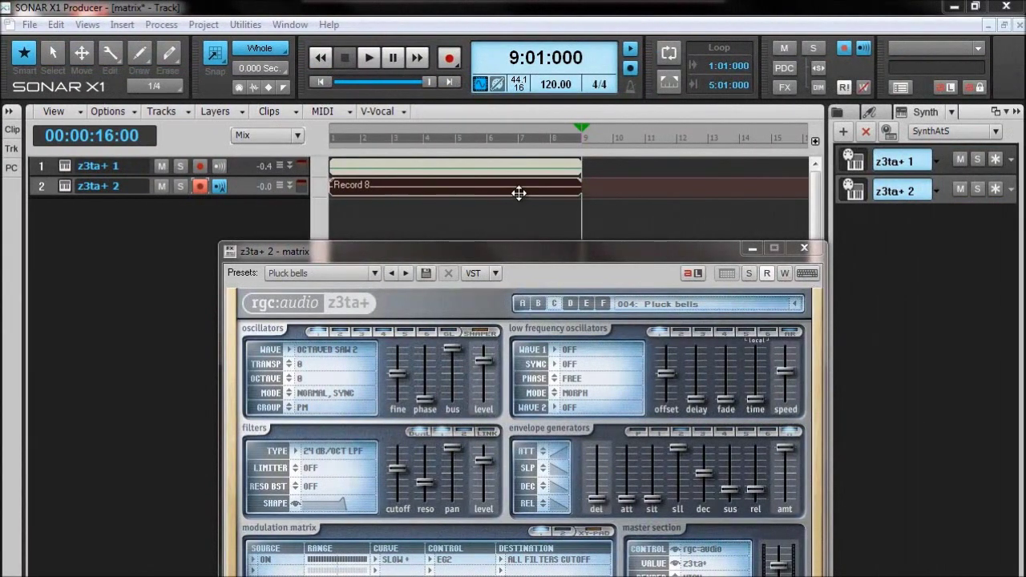
{"action": "left_click", "coordinate": [161, 26]}
{"action": "left_click", "coordinate": [187, 59]}
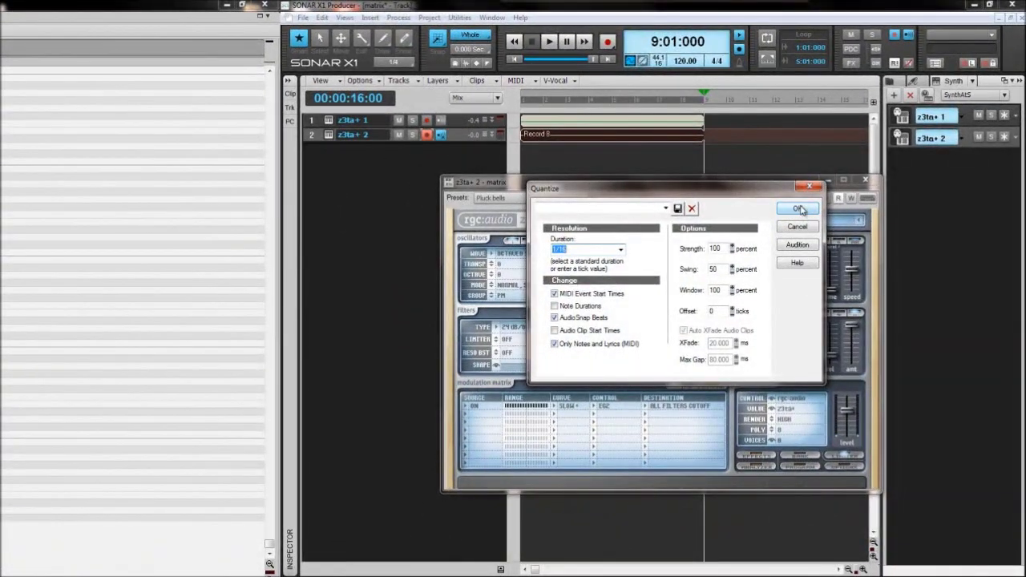
{"action": "left_click", "coordinate": [799, 209]}
Return to the project start, disarm the z3ta+ 2 track and audition the first measures of both tracks.
{"action": "left_click", "coordinate": [519, 59]}
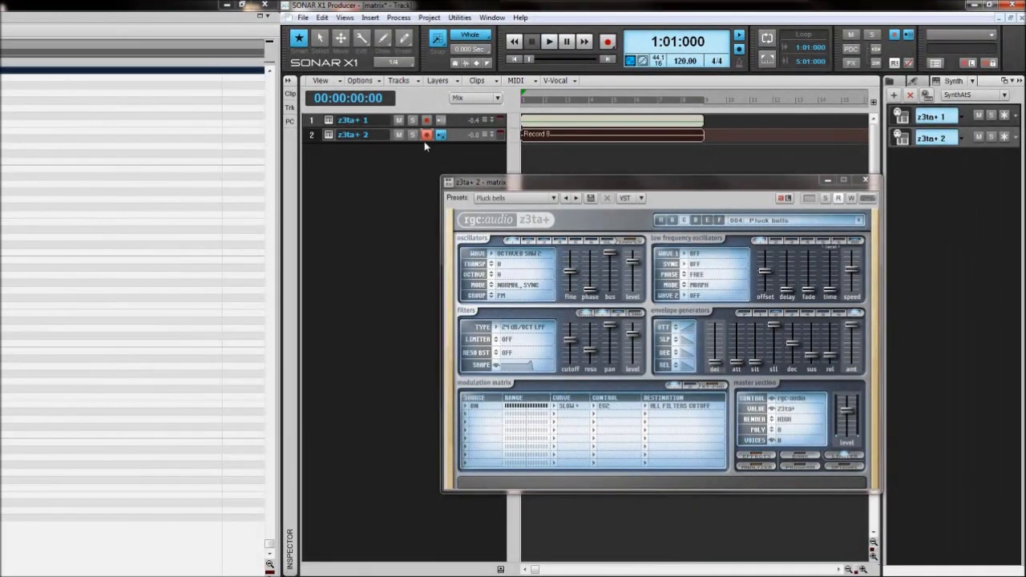
{"action": "left_click", "coordinate": [427, 136]}
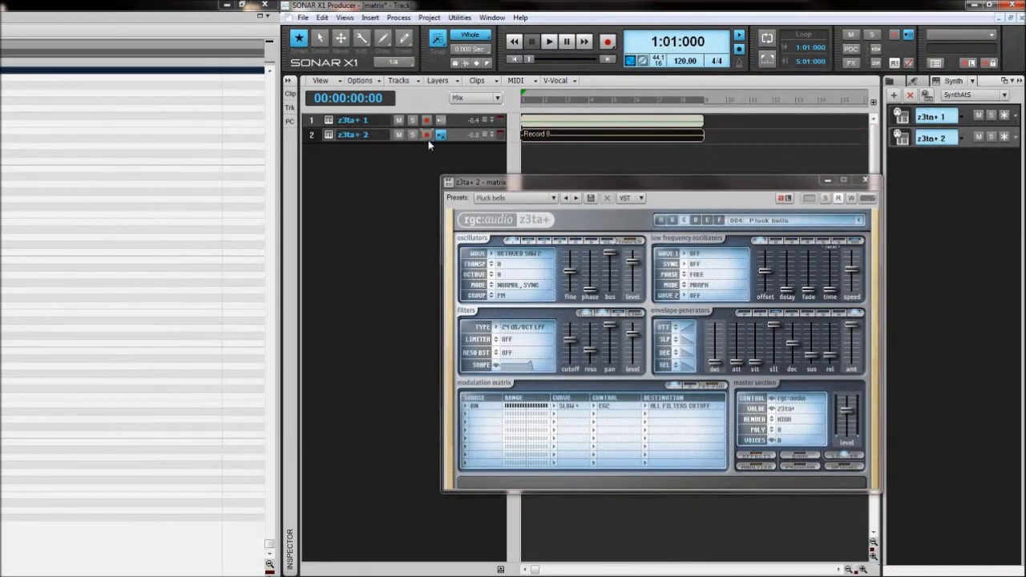
{"action": "left_click", "coordinate": [550, 42]}
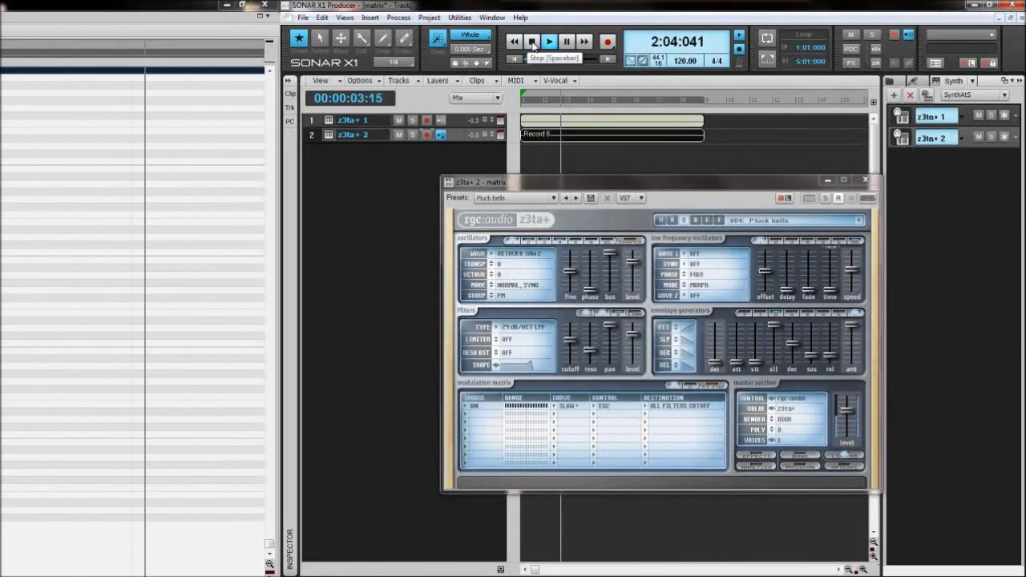
{"action": "left_click", "coordinate": [532, 43]}
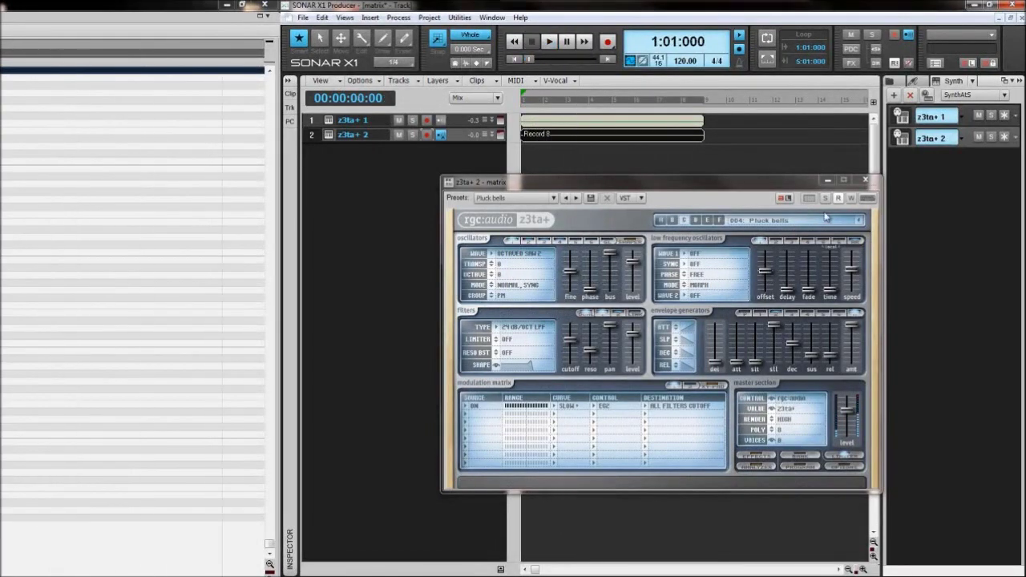
Close the synth's plug-in window, place the z3ta+ 2 clip in matrix column 2, and copy the z3ta+ 1 clip above it.
{"action": "left_click", "coordinate": [865, 182]}
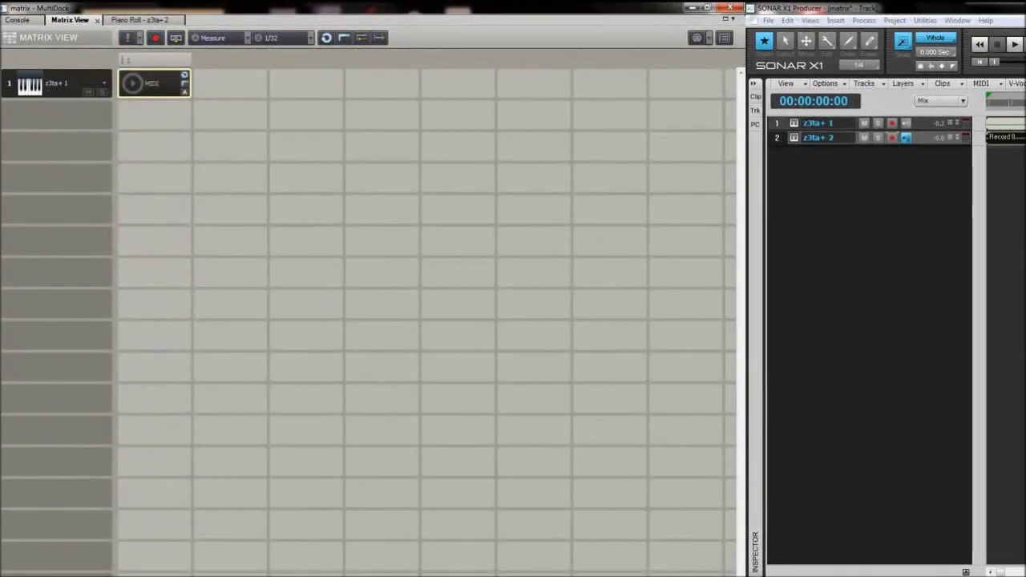
{"action": "left_click_drag", "start_coordinate": [1002, 136], "coordinate": [229, 118]}
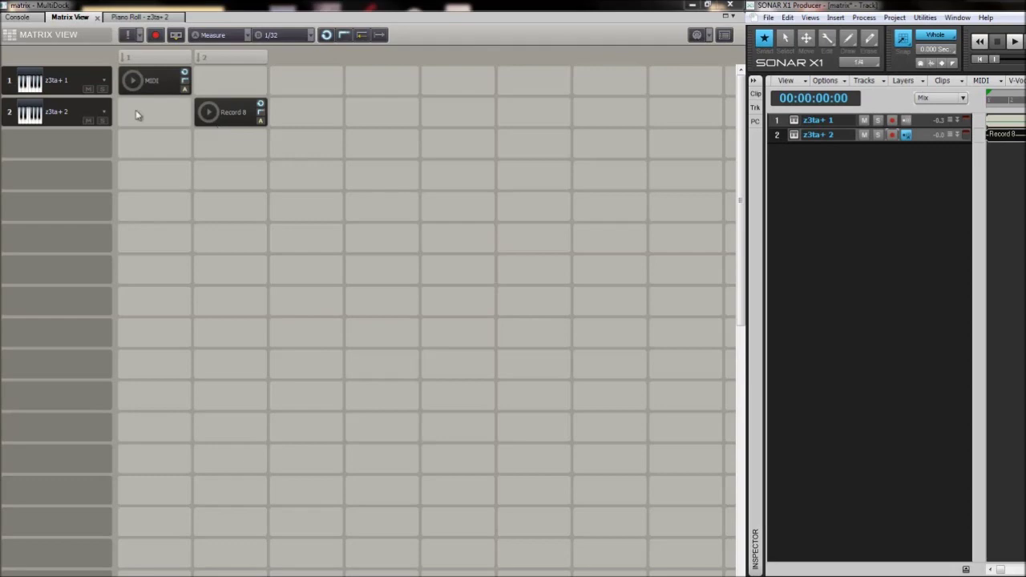
{"action": "left_click_drag", "start_coordinate": [159, 86], "coordinate": [224, 82]}
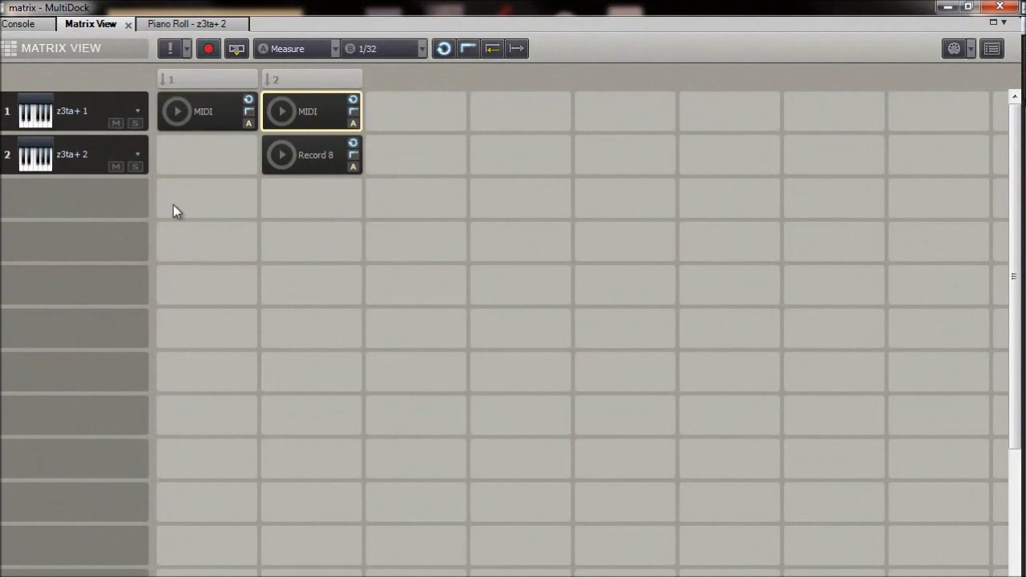
Trigger matrix column 1, followed by column 2, to audition the single clip and the two-clip combination.
{"action": "left_click", "coordinate": [198, 194]}
{"action": "left_click", "coordinate": [201, 159]}
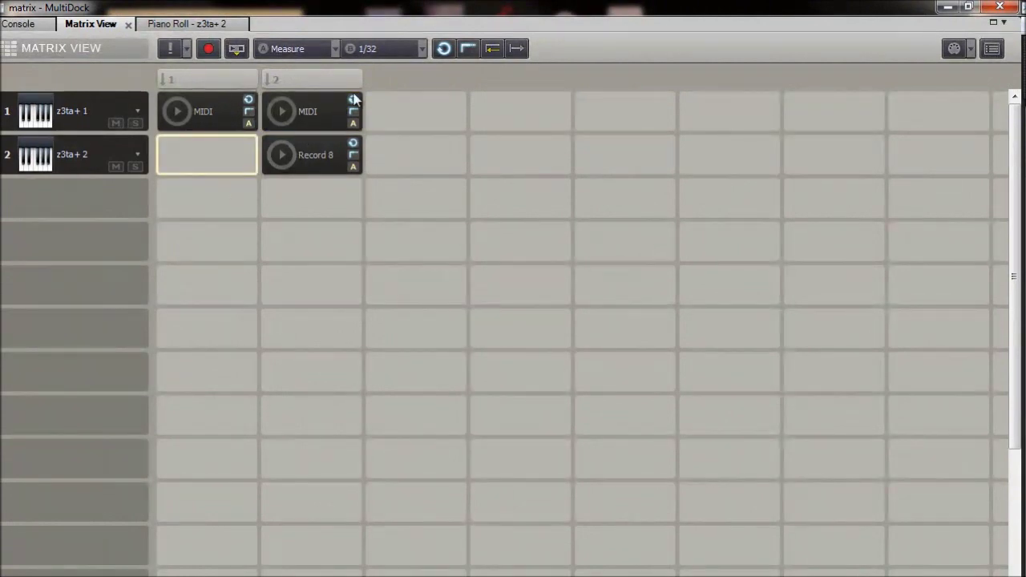
{"action": "left_click", "coordinate": [213, 81]}
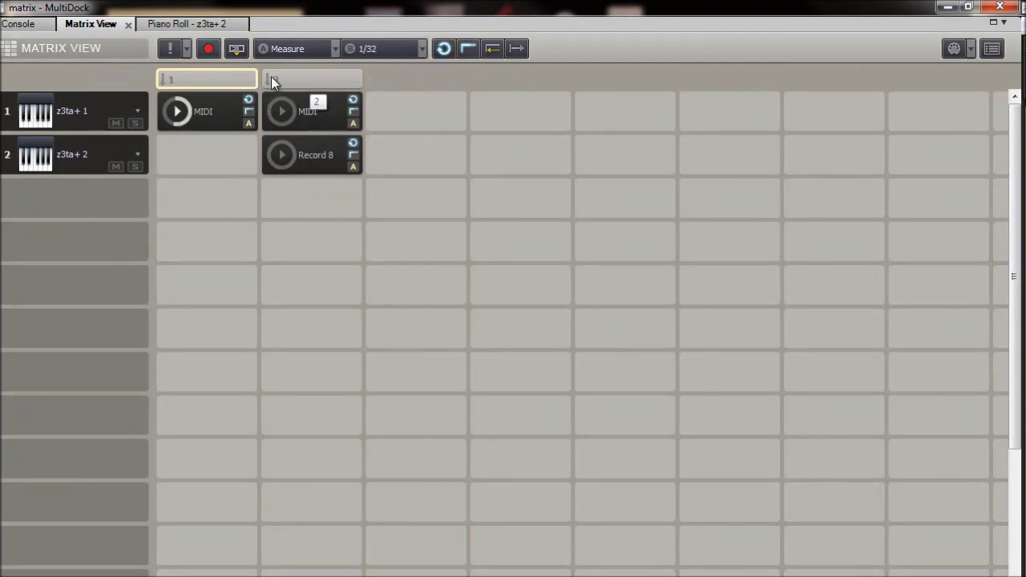
{"action": "left_click", "coordinate": [312, 79]}
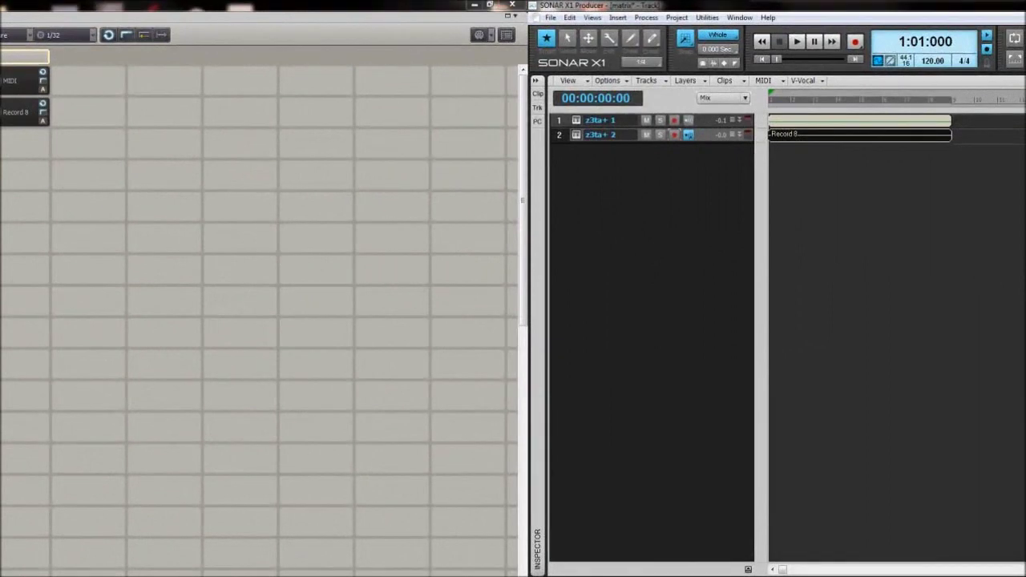
Insert a third z3ta+ soft synth track and load its Seq chord preset.
{"action": "right_click", "coordinate": [948, 105]}
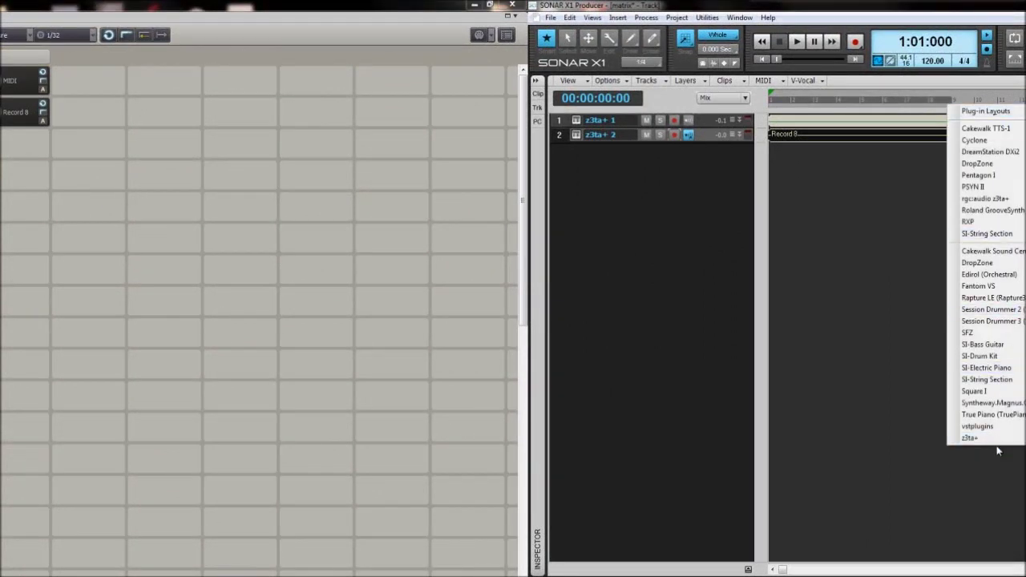
{"action": "left_click", "coordinate": [970, 438]}
{"action": "left_click", "coordinate": [1017, 214]}
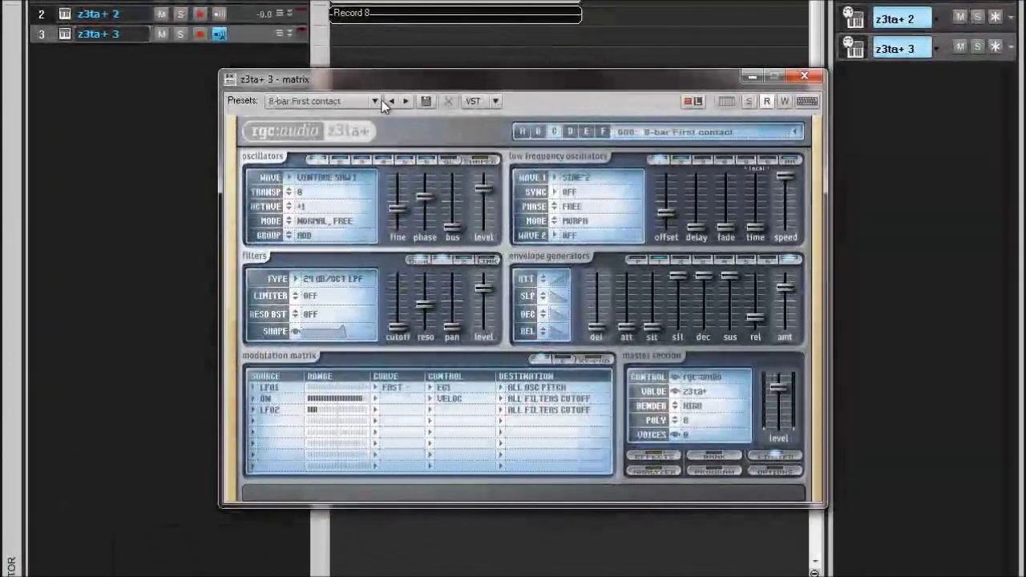
{"action": "left_click", "coordinate": [374, 102]}
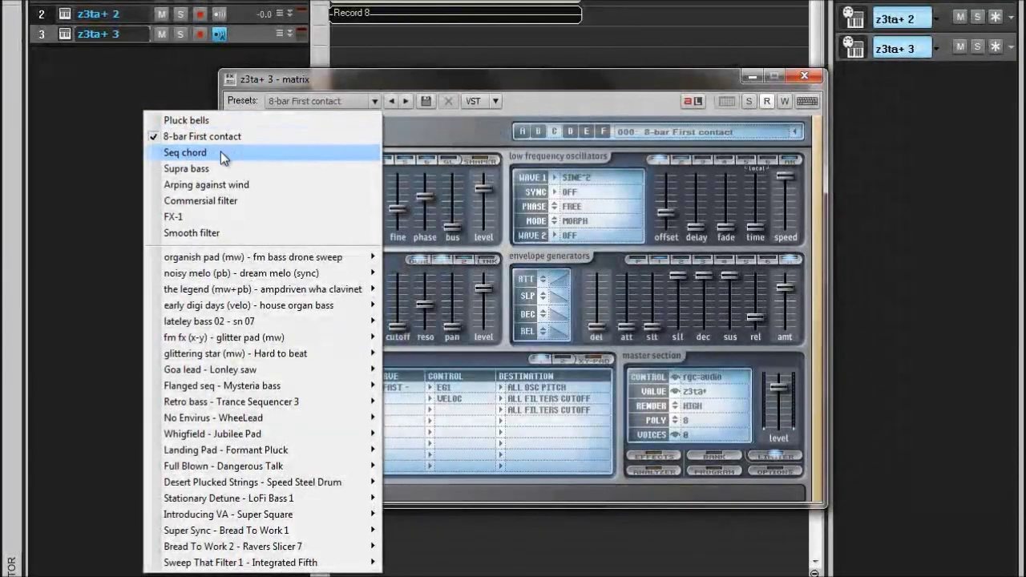
{"action": "left_click", "coordinate": [221, 152]}
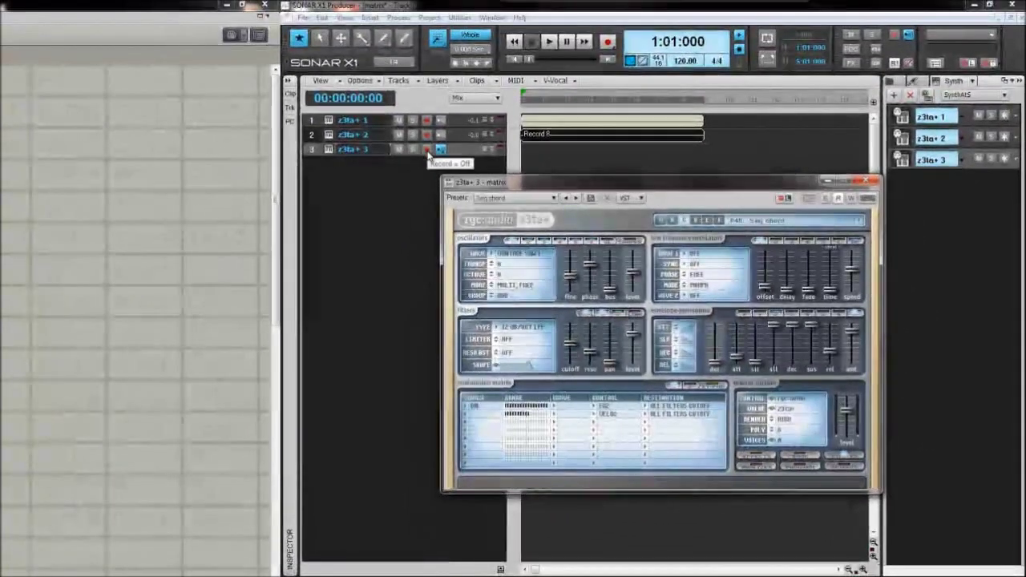
Arm the z3ta+ 3 track and record a clip from the start to about measure 9.
{"action": "left_click", "coordinate": [427, 150]}
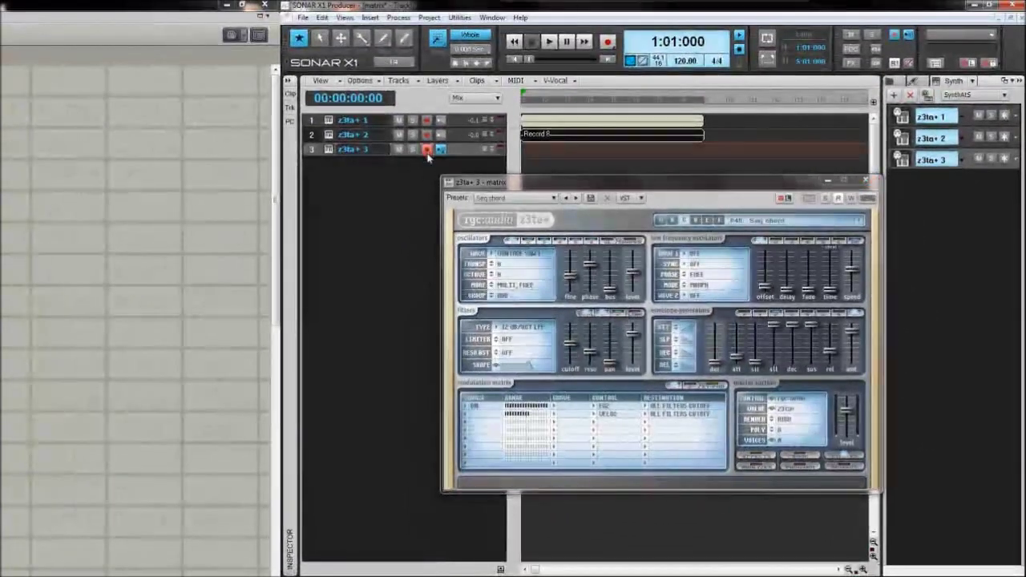
{"action": "left_click", "coordinate": [607, 41]}
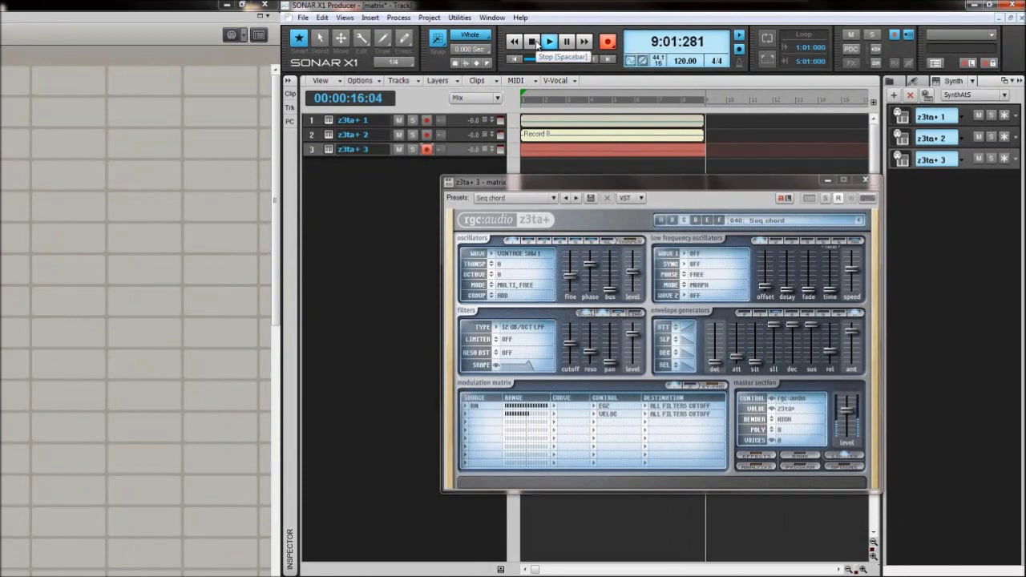
{"action": "left_click", "coordinate": [534, 42]}
Enlarge the z3ta+ 3 track's height and turn on Groove-Clip Looping for its recorded clip.
{"action": "left_click_drag", "start_coordinate": [484, 184], "coordinate": [480, 229]}
{"action": "left_click_drag", "start_coordinate": [460, 157], "coordinate": [460, 210]}
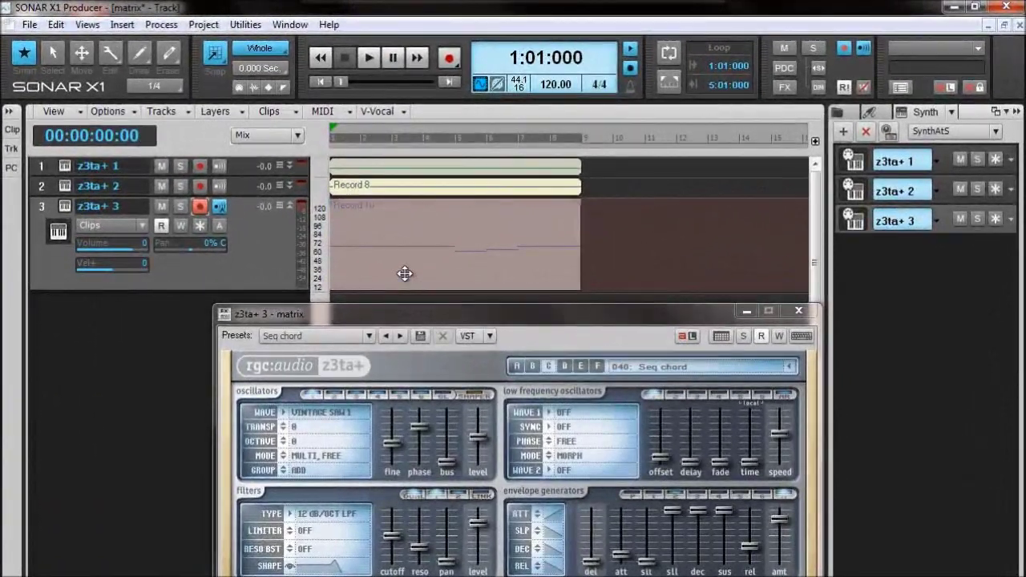
{"action": "left_click", "coordinate": [405, 274]}
{"action": "right_click", "coordinate": [407, 274]}
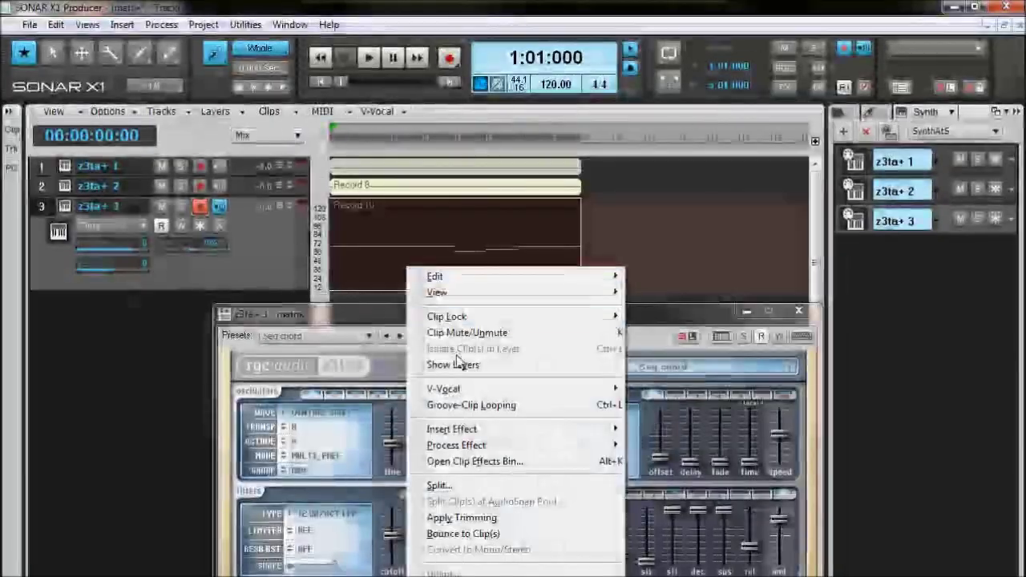
{"action": "left_click", "coordinate": [467, 405]}
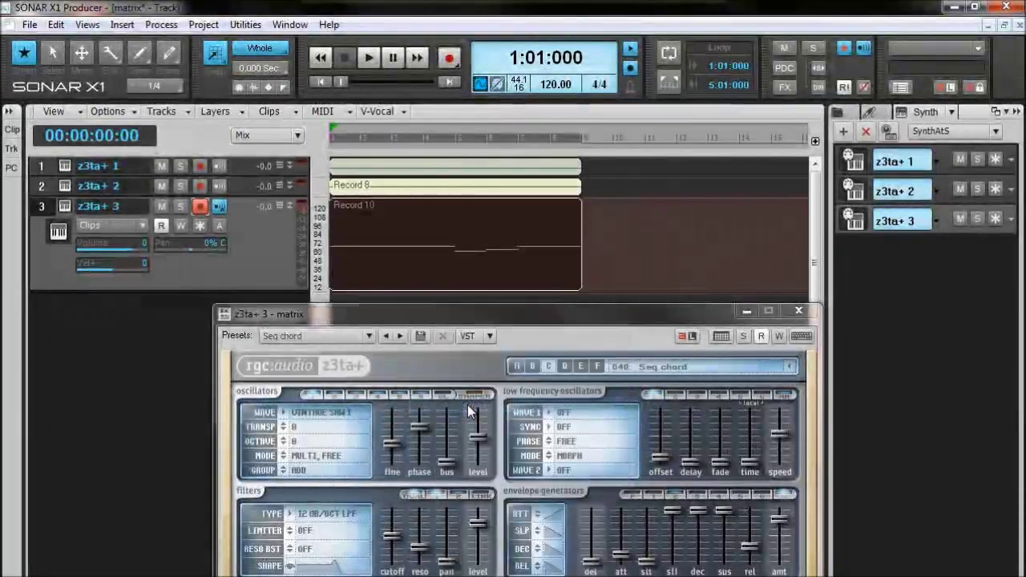
Quantize the z3ta+ 3 clip with a duration of 1/4.
{"action": "left_click", "coordinate": [162, 24]}
{"action": "left_click", "coordinate": [172, 58]}
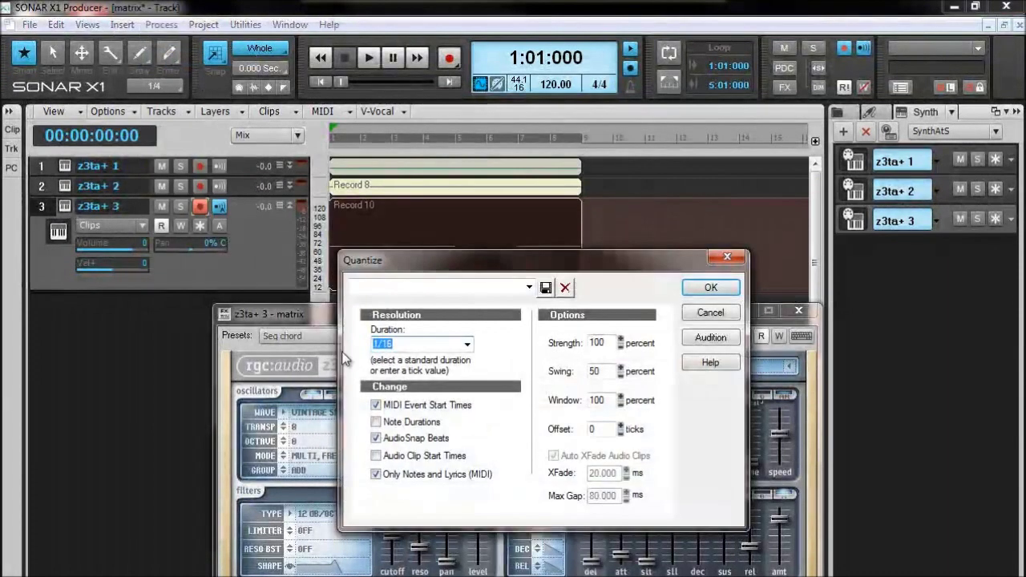
{"action": "left_click", "coordinate": [465, 343]}
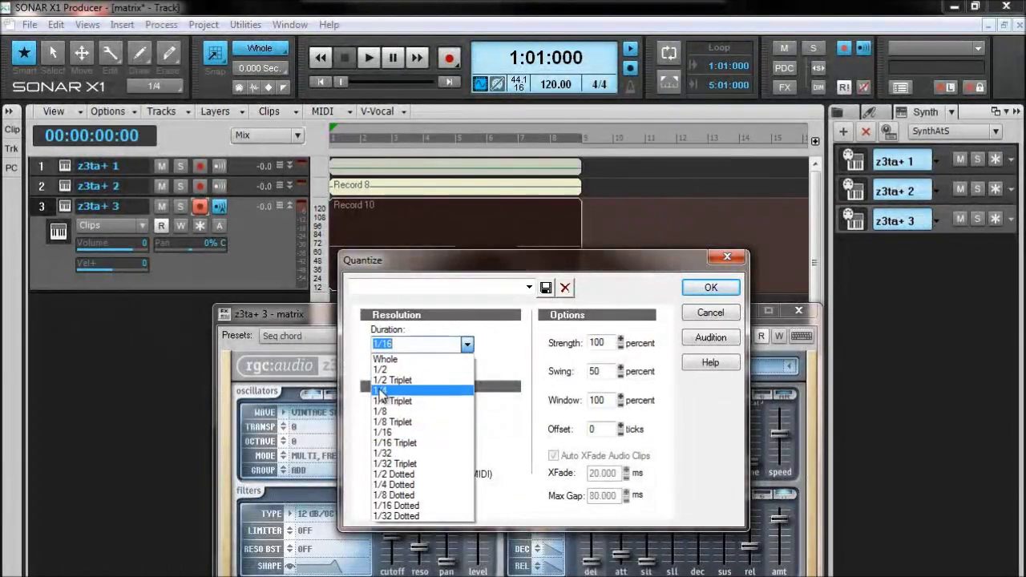
{"action": "left_click", "coordinate": [409, 390]}
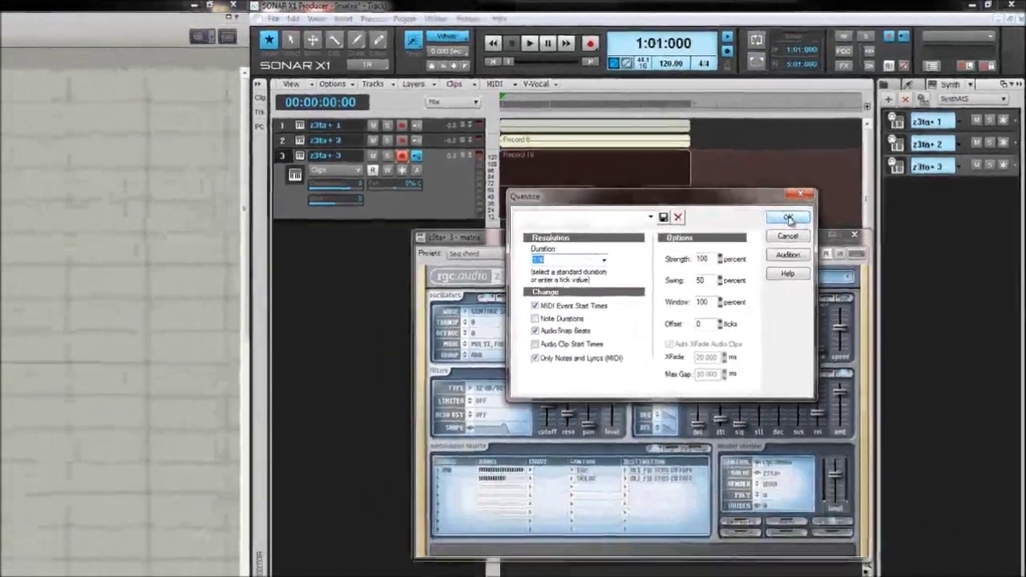
{"action": "left_click", "coordinate": [710, 287]}
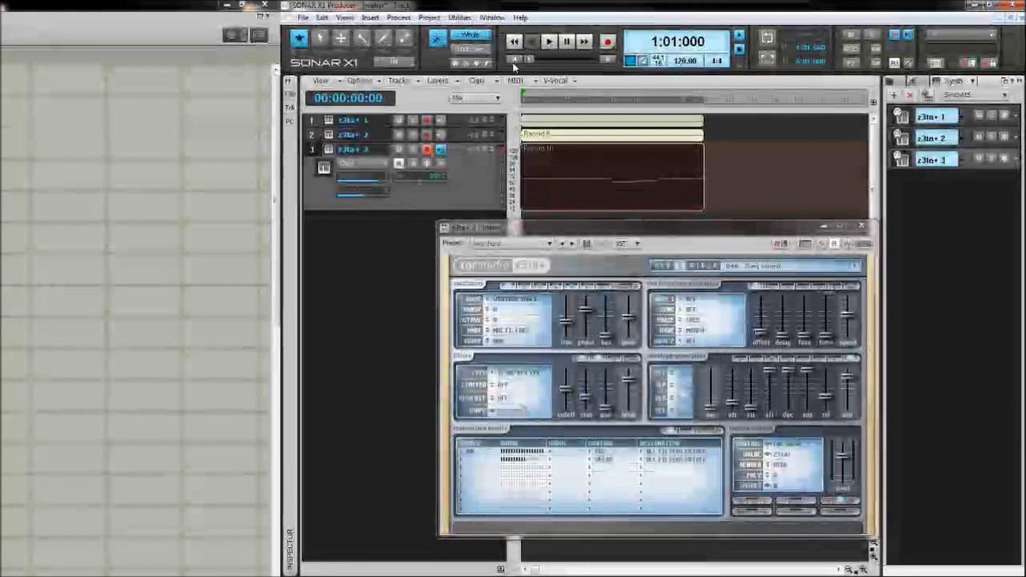
Play the project with z3ta+ 3 disarmed and lower that track's volume to about -3.
{"action": "left_click", "coordinate": [549, 42]}
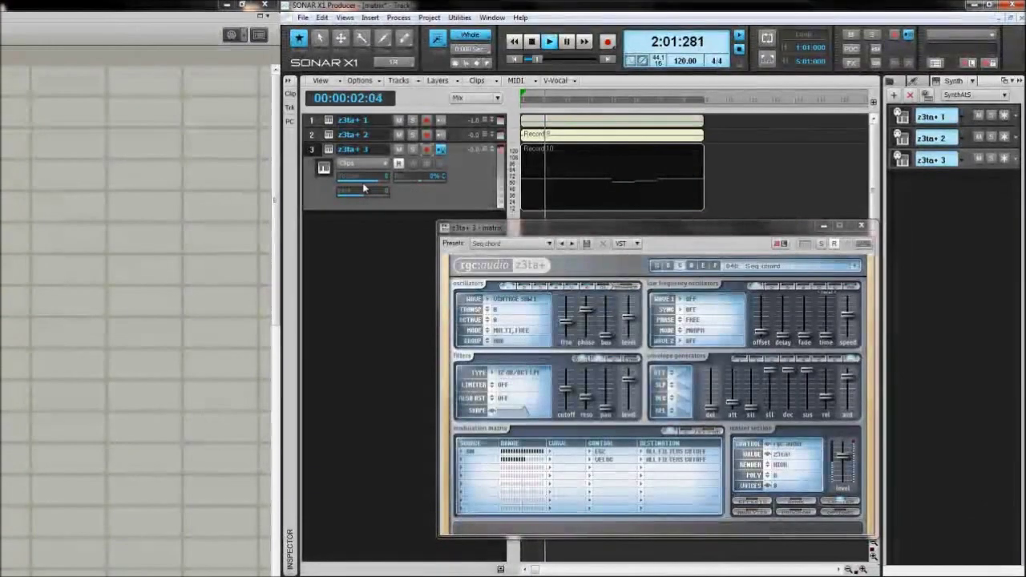
{"action": "mouse_move", "coordinate": [371, 184]}
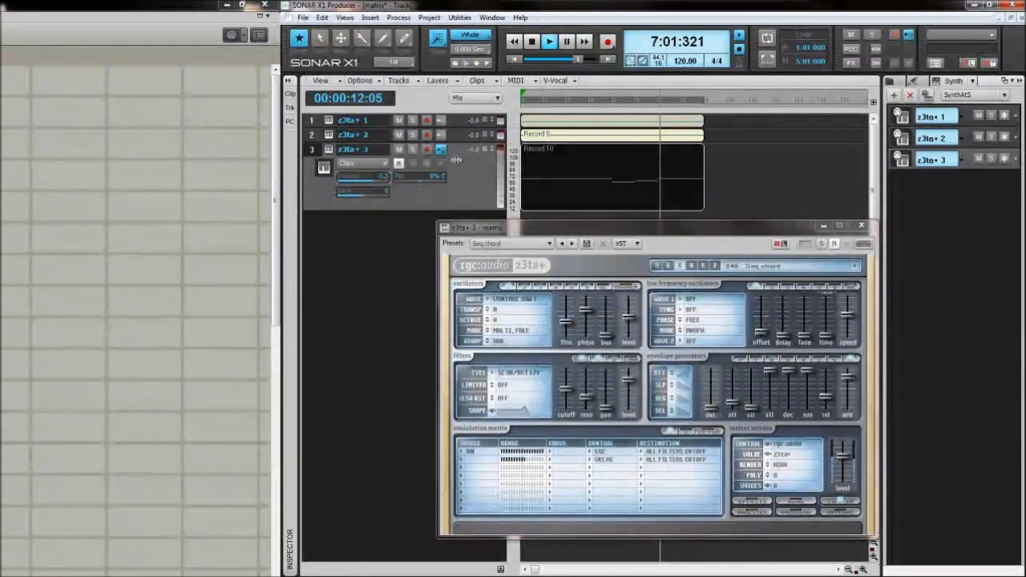
{"action": "left_click", "coordinate": [532, 41]}
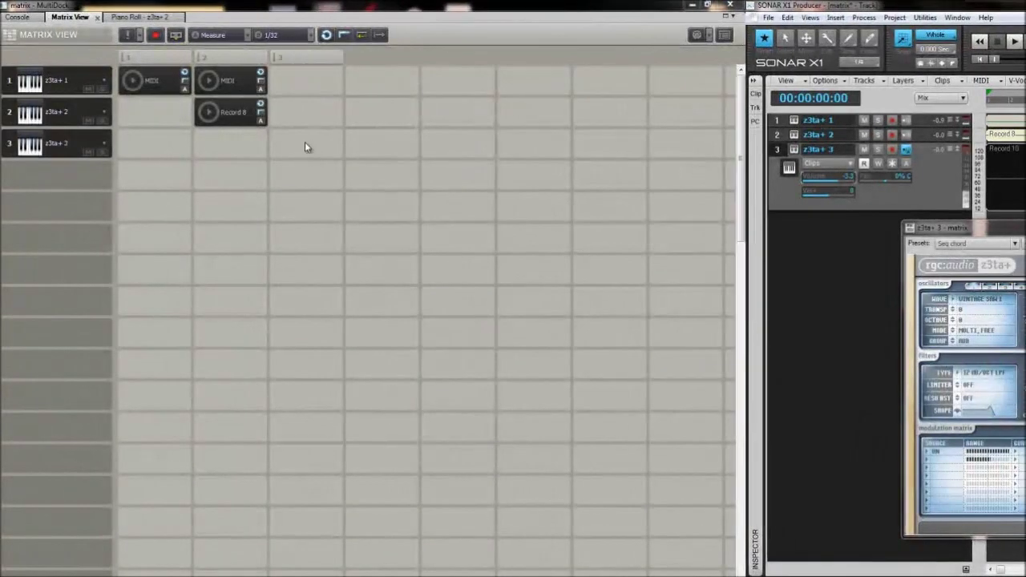
Place the z3ta+ 3 clip in matrix column 3 and copy the z3ta+ 1 and z3ta+ 2 clips into that column.
{"action": "left_click_drag", "start_coordinate": [304, 145], "coordinate": [304, 145]}
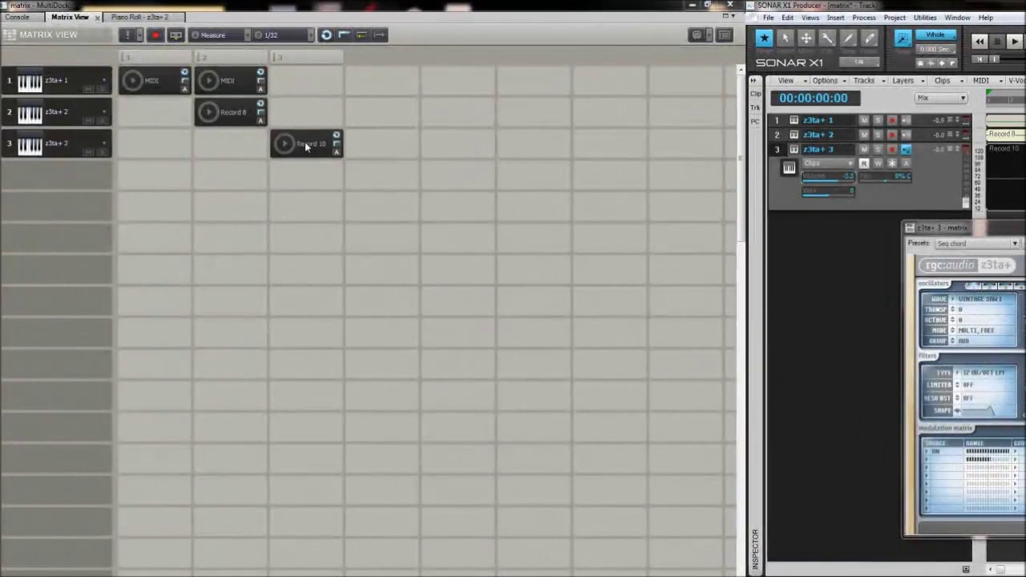
{"action": "left_click_drag", "start_coordinate": [238, 110], "coordinate": [298, 82]}
{"action": "left_click", "coordinate": [243, 81]}
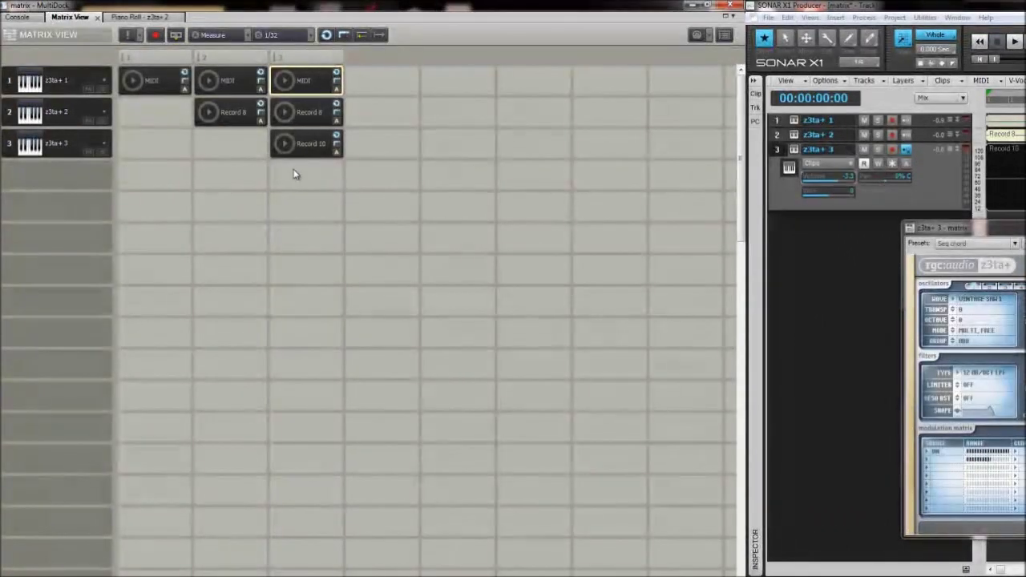
Trigger matrix column 2, switch to column 3, and return to column 2 to compare the layered clips.
{"action": "left_click", "coordinate": [217, 175]}
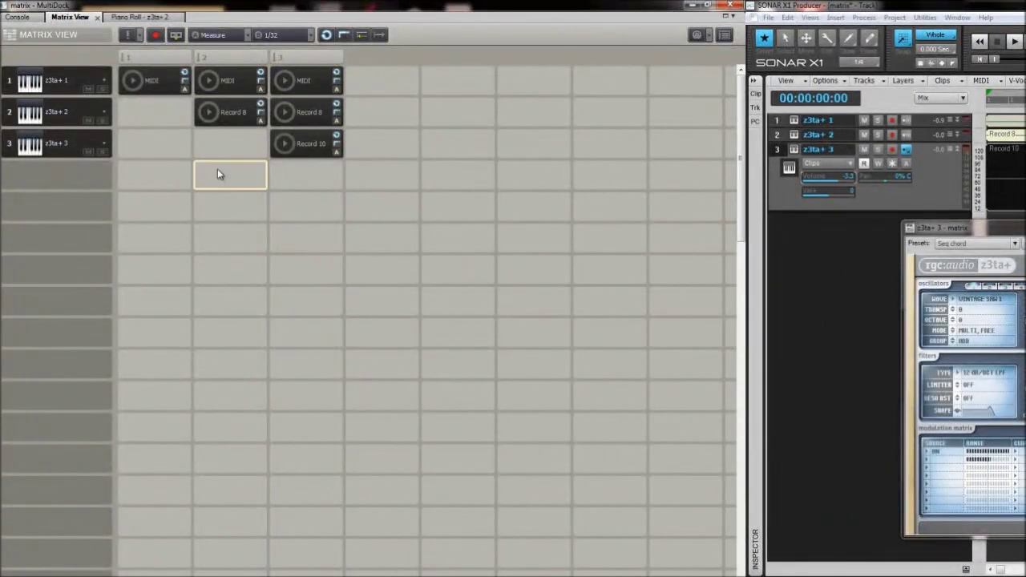
{"action": "left_click", "coordinate": [239, 56]}
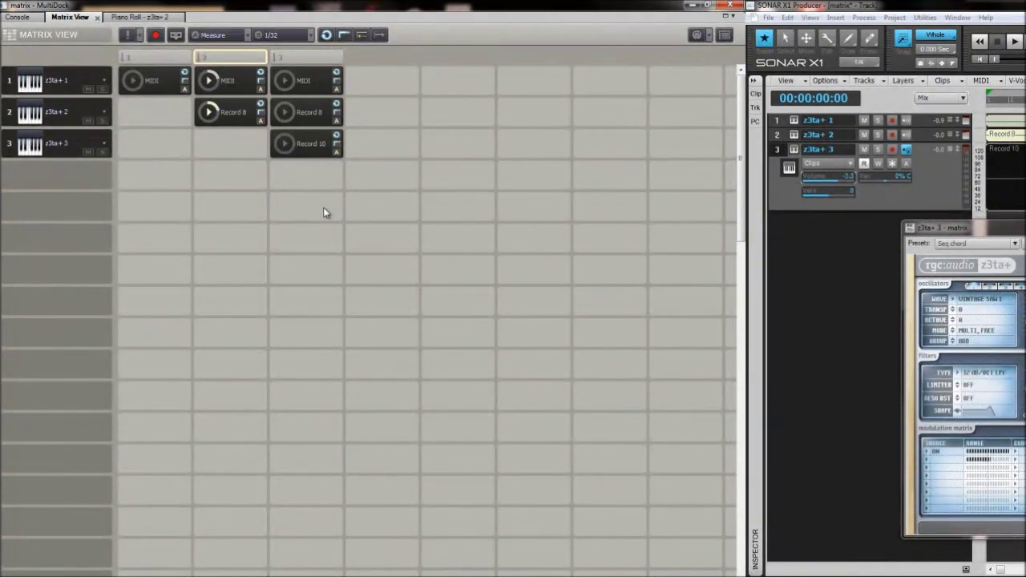
{"action": "left_click", "coordinate": [307, 56]}
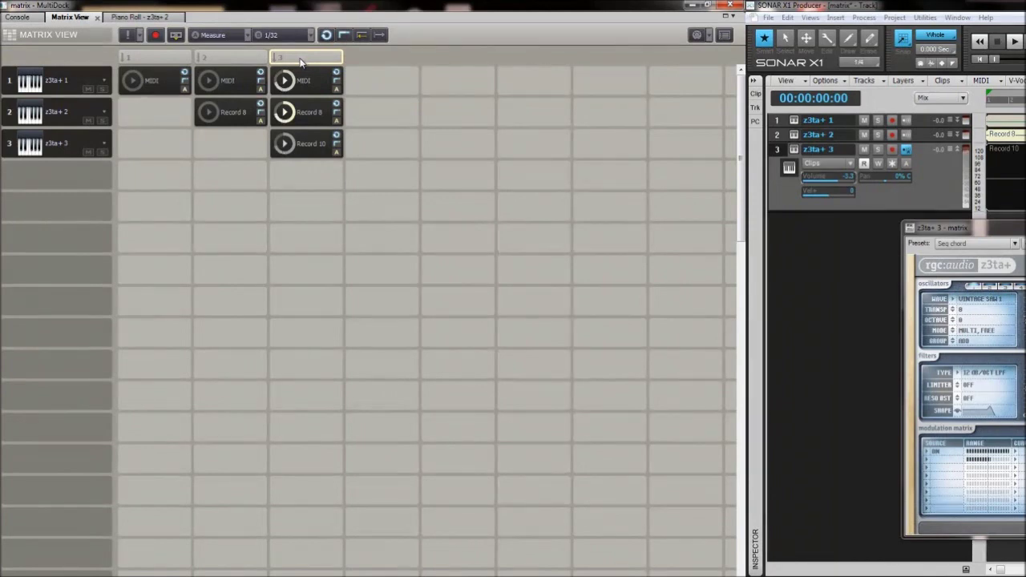
{"action": "left_click", "coordinate": [224, 63]}
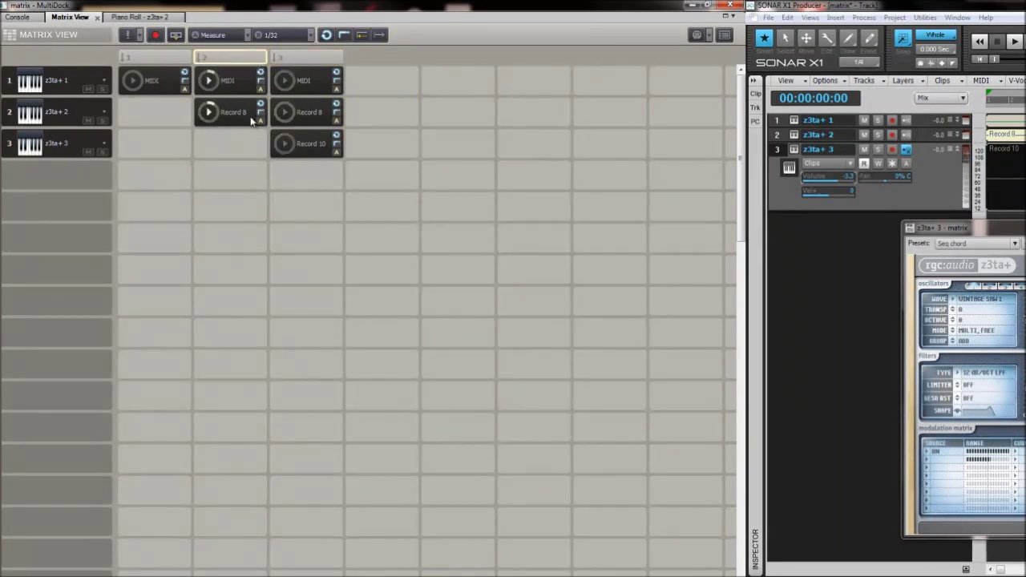
Start and stop individual z3ta+ 1, z3ta+ 2 and z3ta+ 3 cells in columns 2 and 3 to audition different clip combinations.
{"action": "left_click", "coordinate": [216, 120]}
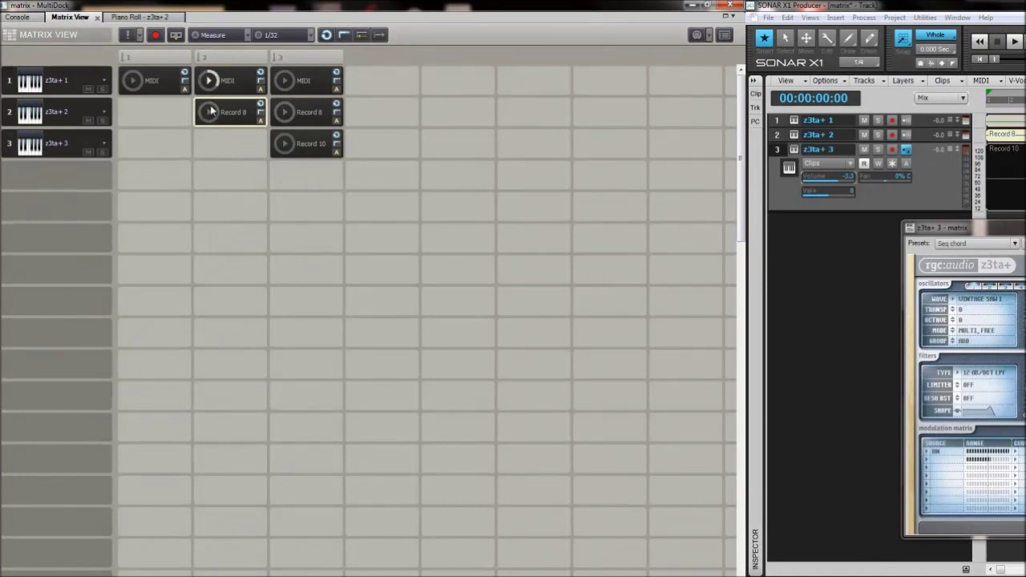
{"action": "left_click", "coordinate": [286, 112]}
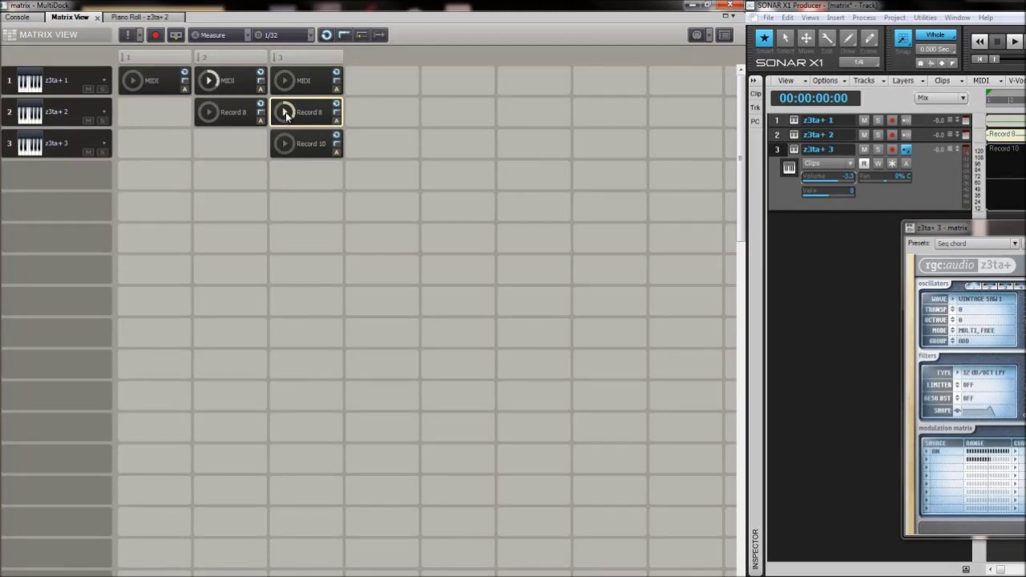
{"action": "left_click", "coordinate": [208, 81]}
{"action": "left_click", "coordinate": [287, 80]}
{"action": "left_click", "coordinate": [282, 144]}
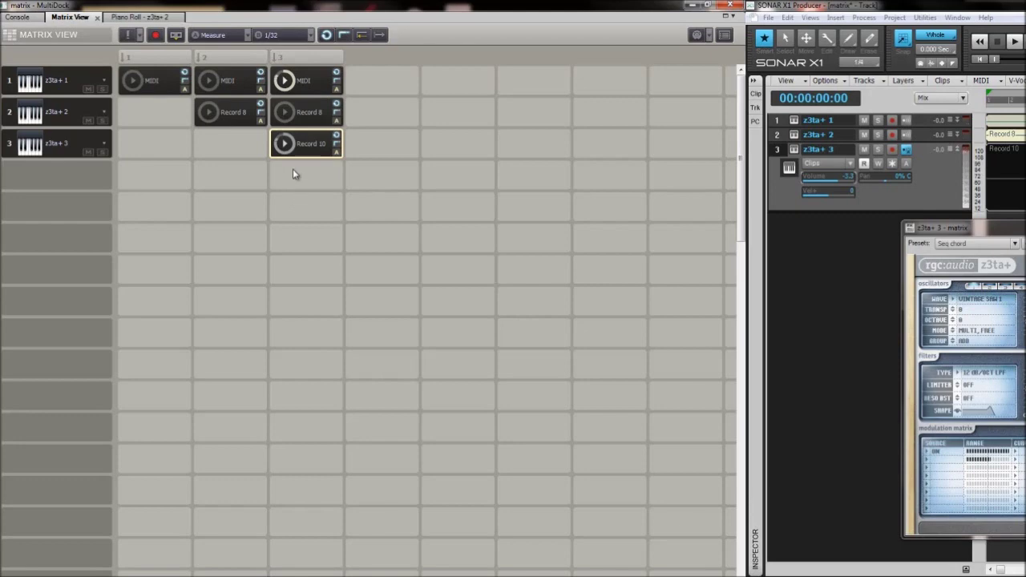
{"action": "left_click", "coordinate": [283, 115]}
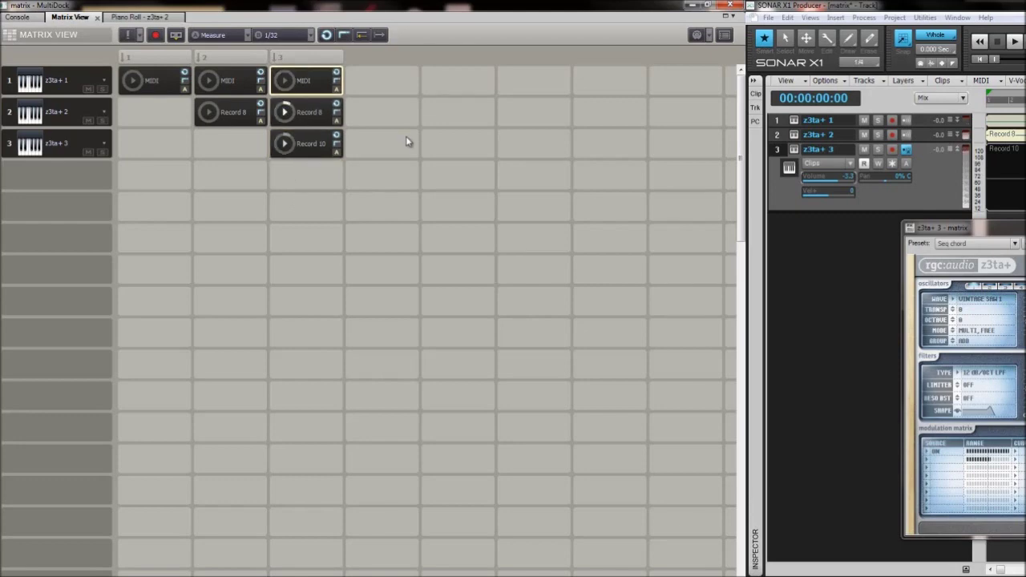
{"action": "left_click", "coordinate": [286, 114]}
{"action": "left_click", "coordinate": [283, 150]}
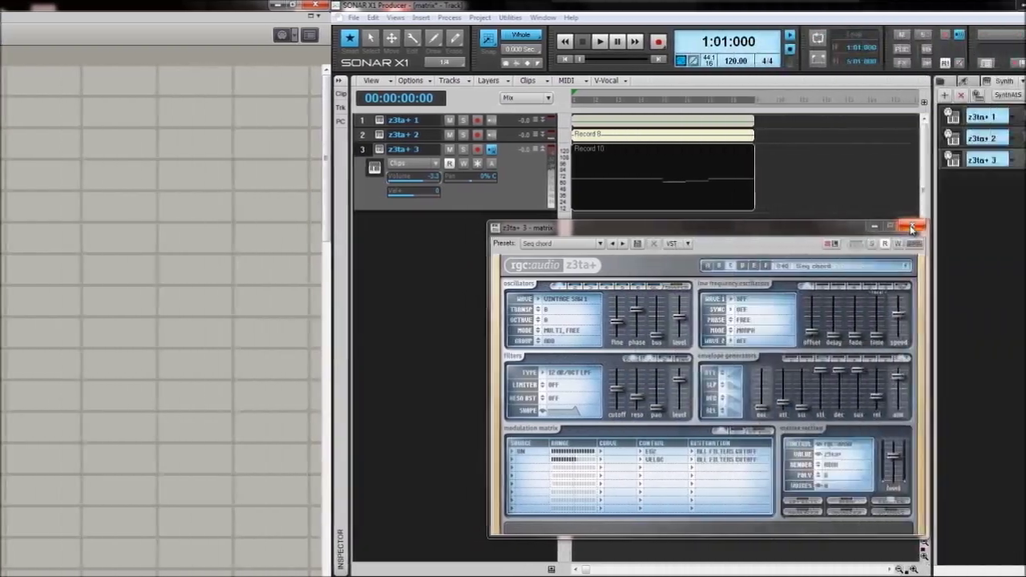
Close the z3ta+ 3 synth window, deselect the track's clip and move the now time to measure 7.
{"action": "left_click", "coordinate": [912, 229]}
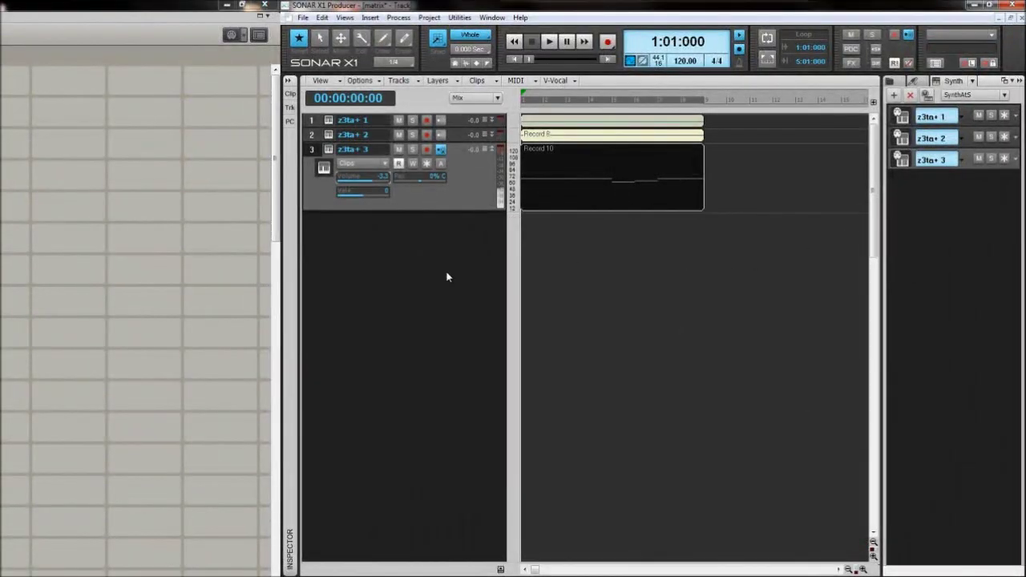
{"action": "left_click", "coordinate": [698, 283]}
{"action": "left_click", "coordinate": [647, 283]}
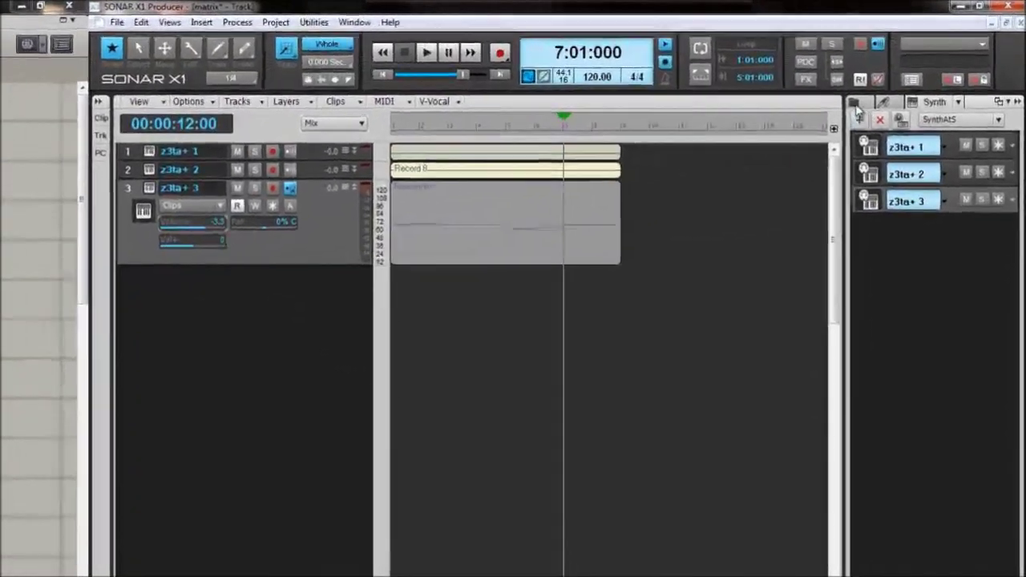
Browse the Audio Library's Loops to the Loopmasters HOUSE TECHNO TRANCE folder and open its CLASSIC folder.
{"action": "left_click", "coordinate": [891, 82]}
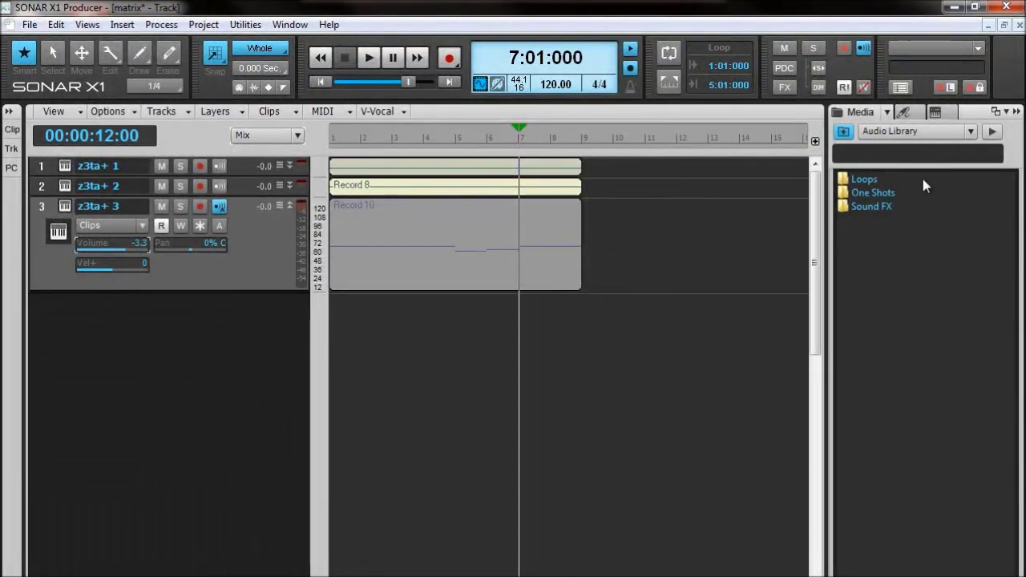
{"action": "double_click", "coordinate": [863, 179]}
{"action": "double_click", "coordinate": [877, 192]}
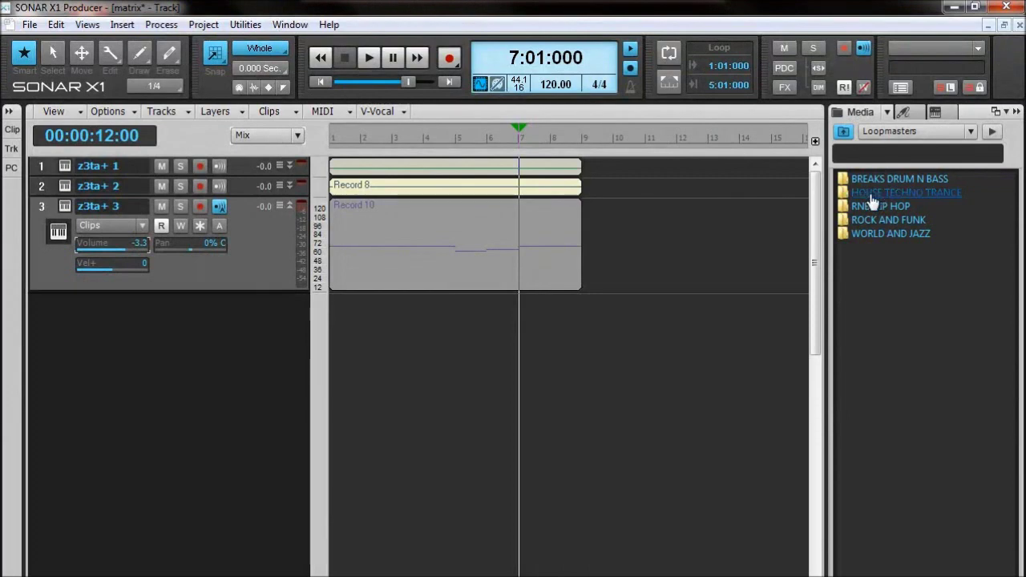
{"action": "double_click", "coordinate": [873, 194]}
{"action": "double_click", "coordinate": [871, 207]}
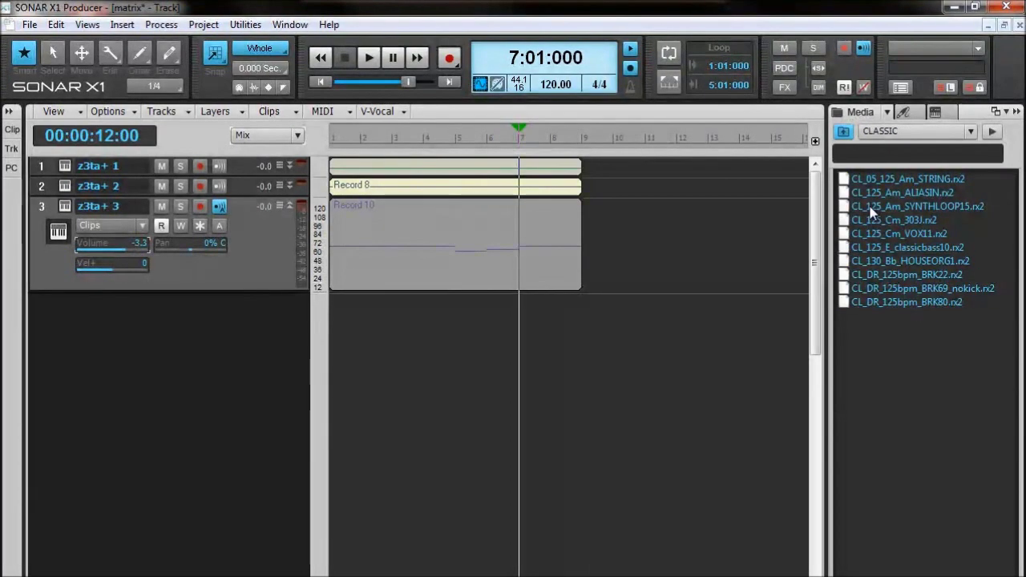
Audition CLASSIC loops, including SYNTHLOOP15, 303J and VOX11, and place CL_125_Cm_VOX11.rx2 in matrix row 4, column 4.
{"action": "left_click", "coordinate": [872, 209]}
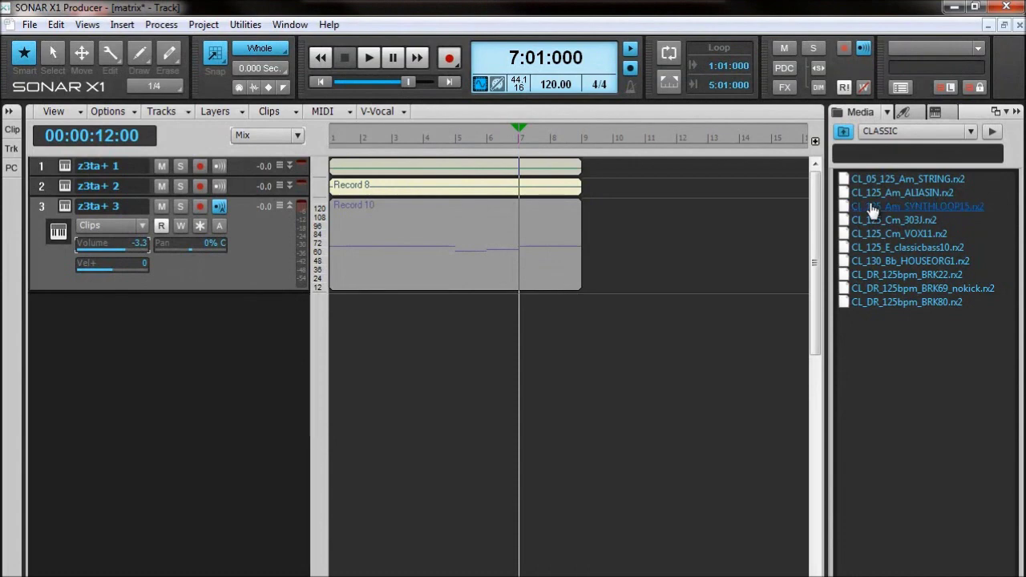
{"action": "left_click", "coordinate": [872, 221]}
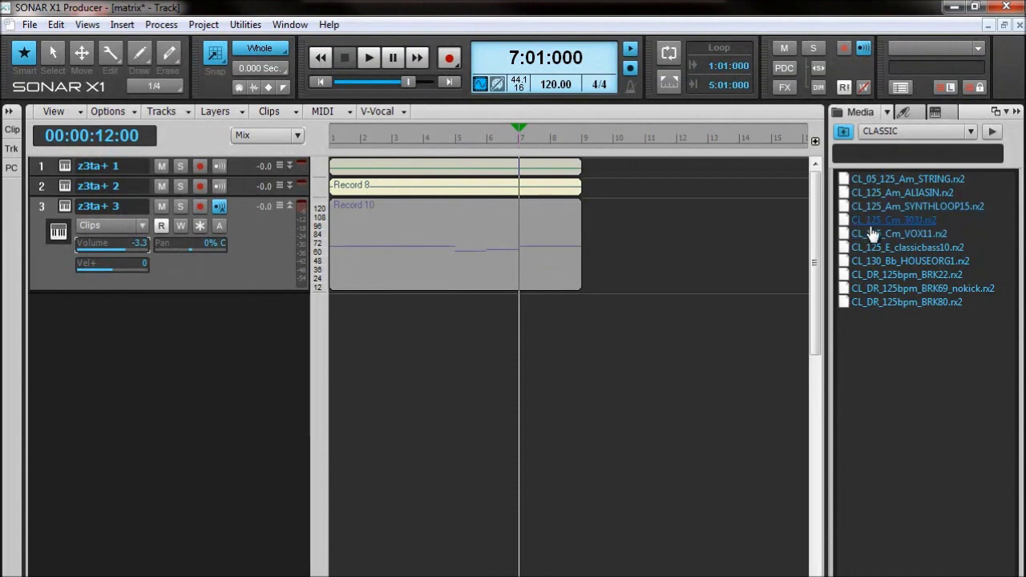
{"action": "left_click", "coordinate": [872, 233]}
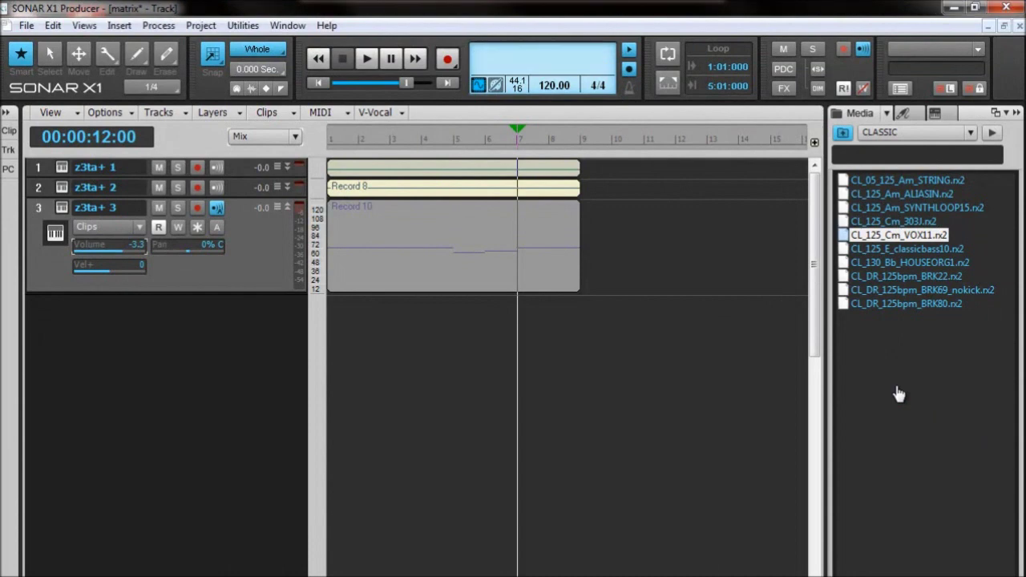
{"action": "left_click", "coordinate": [994, 138]}
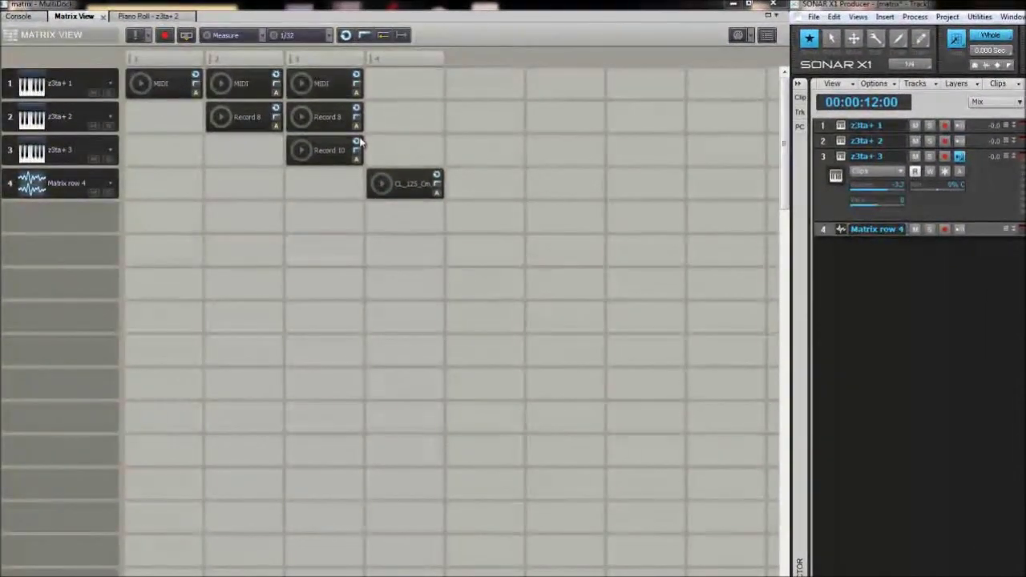
Copy the z3ta+ 1, z3ta+ 2 and z3ta+ 3 clips from matrix column 3 into column 4.
{"action": "left_click_drag", "start_coordinate": [326, 152], "coordinate": [393, 154]}
{"action": "left_click_drag", "start_coordinate": [337, 129], "coordinate": [409, 90]}
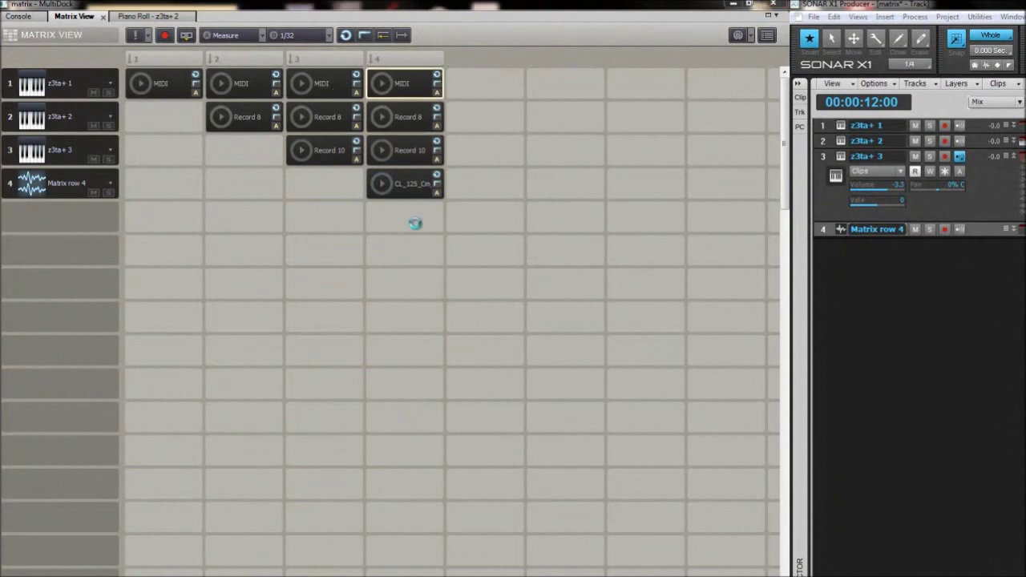
{"action": "left_click", "coordinate": [327, 190]}
{"action": "left_click", "coordinate": [262, 196]}
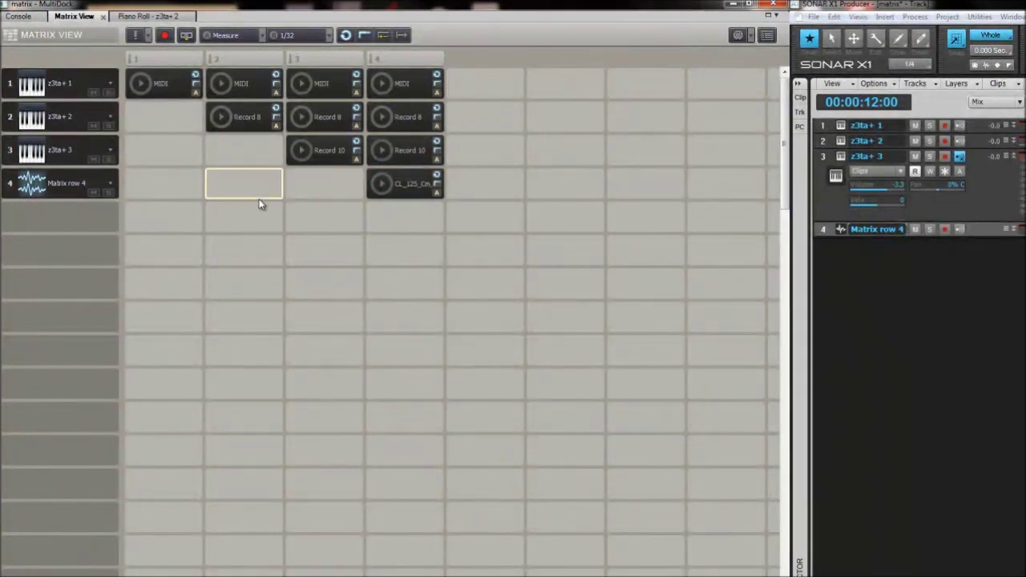
Enlarge the Matrix row 4 track's height while column 4 plays and lower that track's volume to about -2.4.
{"action": "left_click", "coordinate": [405, 59]}
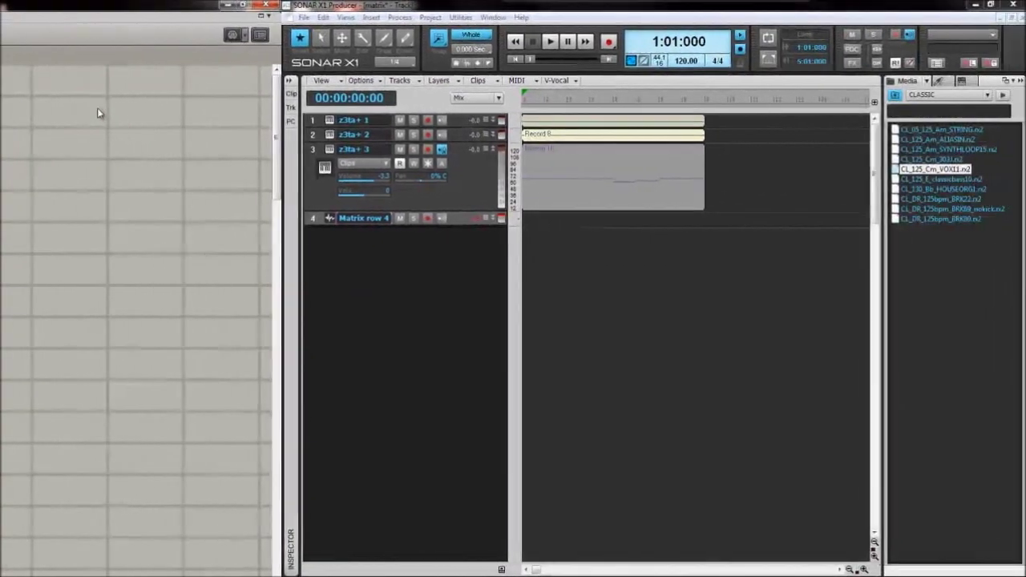
{"action": "left_click_drag", "start_coordinate": [461, 225], "coordinate": [460, 299]}
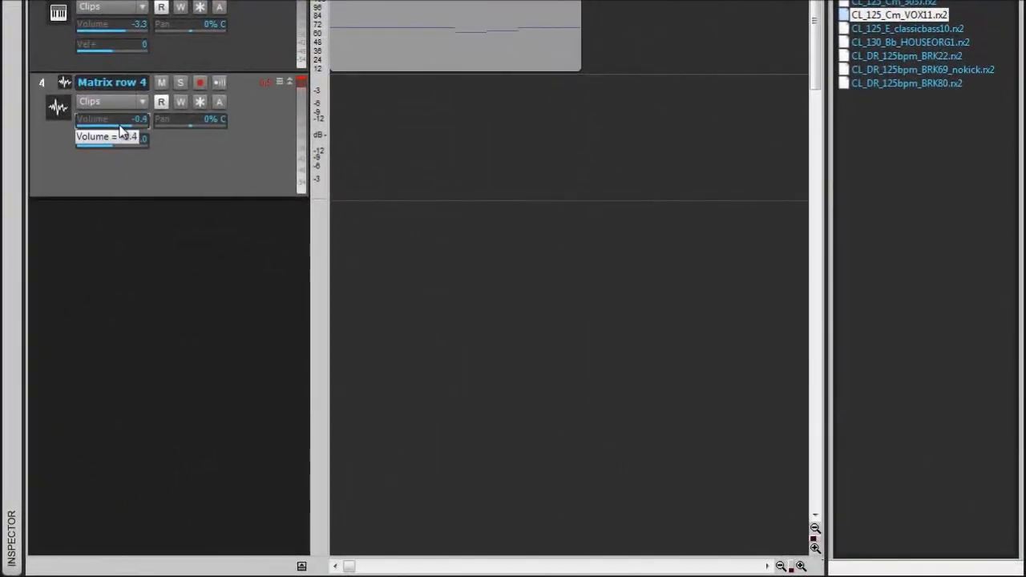
{"action": "left_click_drag", "start_coordinate": [375, 249], "coordinate": [368, 250]}
{"action": "left_click_drag", "start_coordinate": [122, 133], "coordinate": [117, 133]}
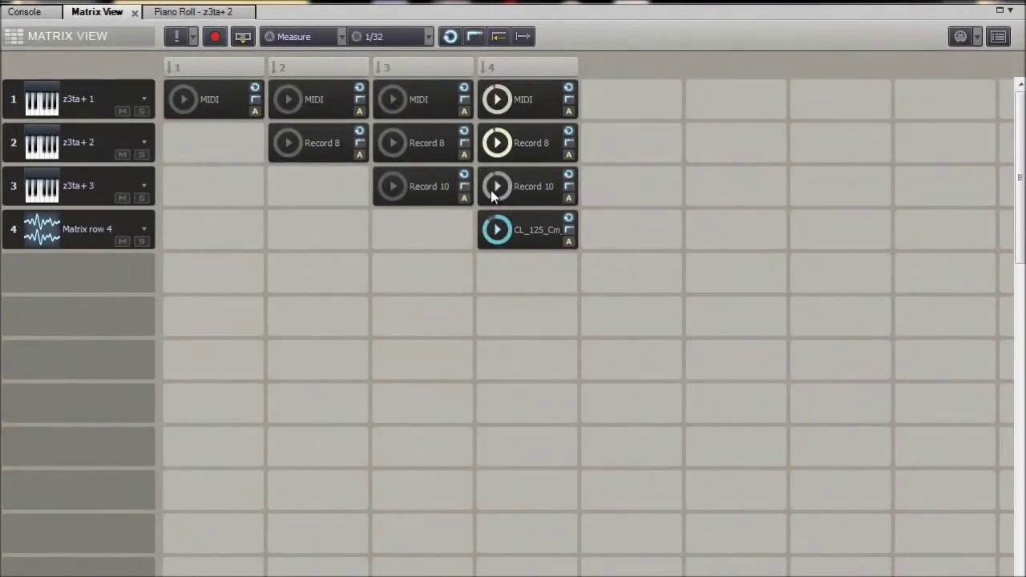
Start and stop single cells in column 4 to audition the layers separately, and trigger the whole column again.
{"action": "left_click", "coordinate": [501, 231]}
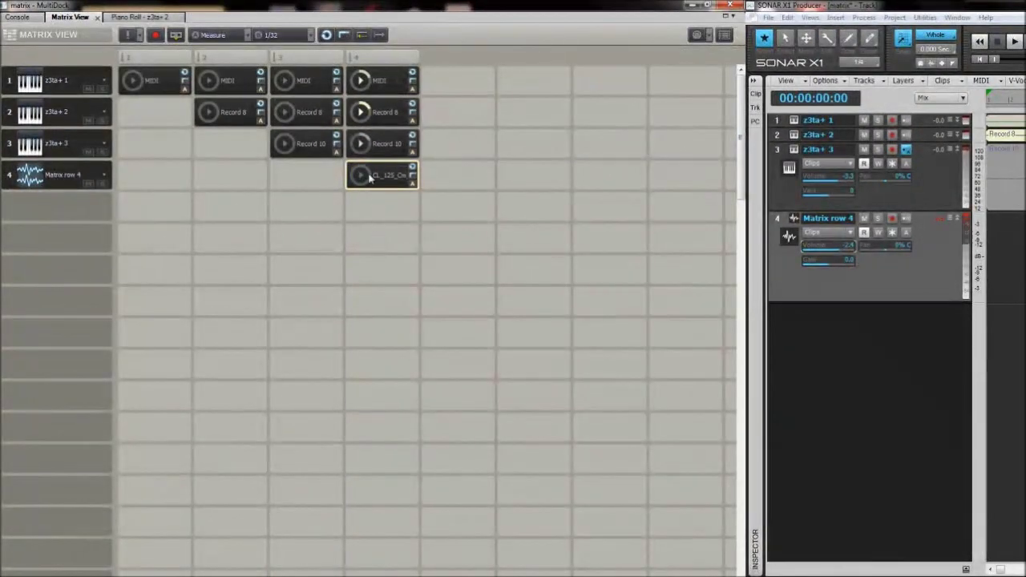
{"action": "left_click", "coordinate": [362, 113]}
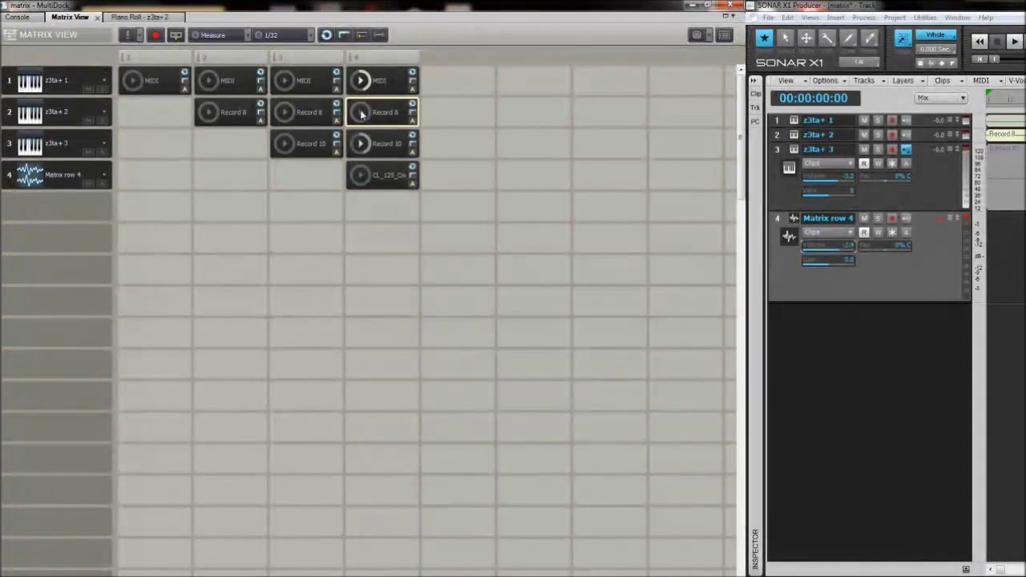
{"action": "left_click", "coordinate": [360, 144]}
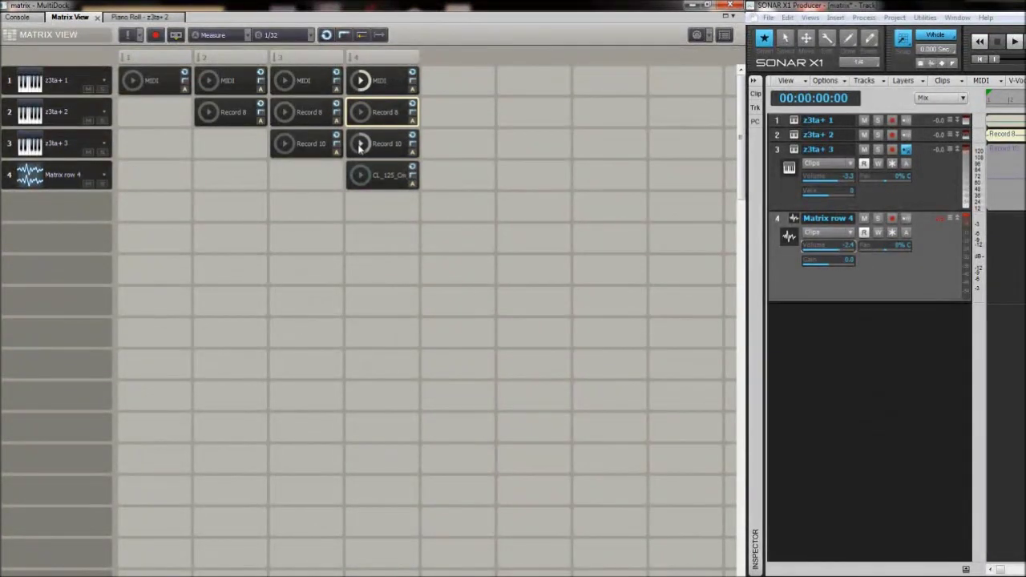
{"action": "left_click", "coordinate": [360, 83]}
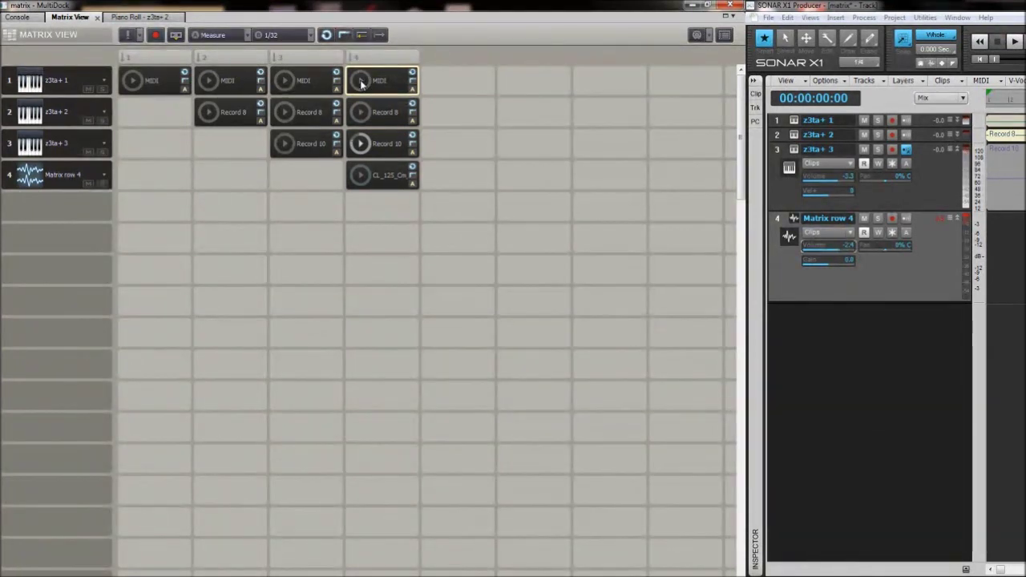
{"action": "left_click", "coordinate": [360, 113]}
{"action": "left_click", "coordinate": [362, 175]}
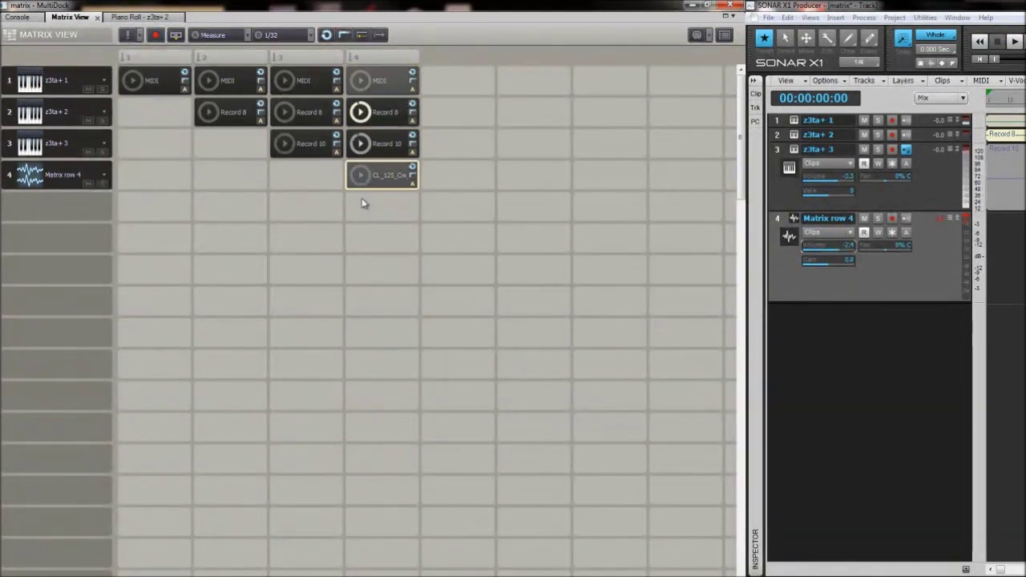
{"action": "left_click", "coordinate": [378, 58]}
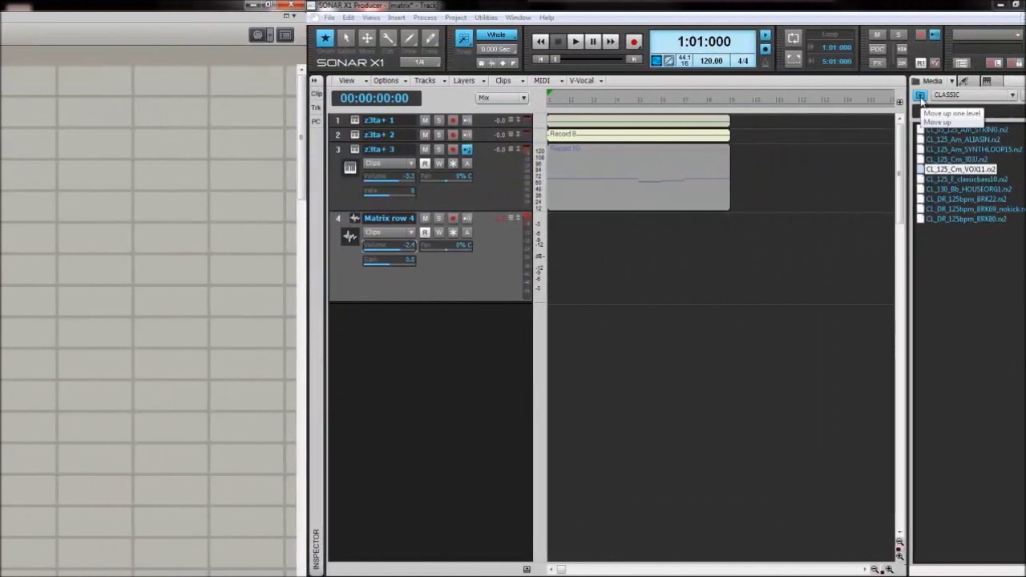
Open the BREEZE AND STYLES folder under HOUSE TECHNO TRANCE and place BnS_140_DL3_7_4.rx2 in matrix row 5, column 5.
{"action": "left_click", "coordinate": [920, 97]}
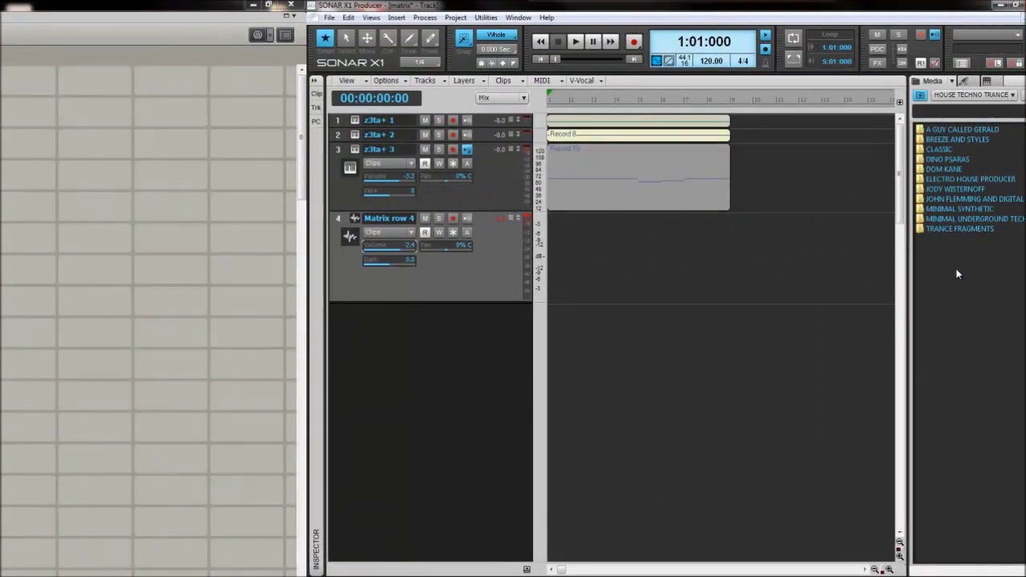
{"action": "double_click", "coordinate": [939, 140]}
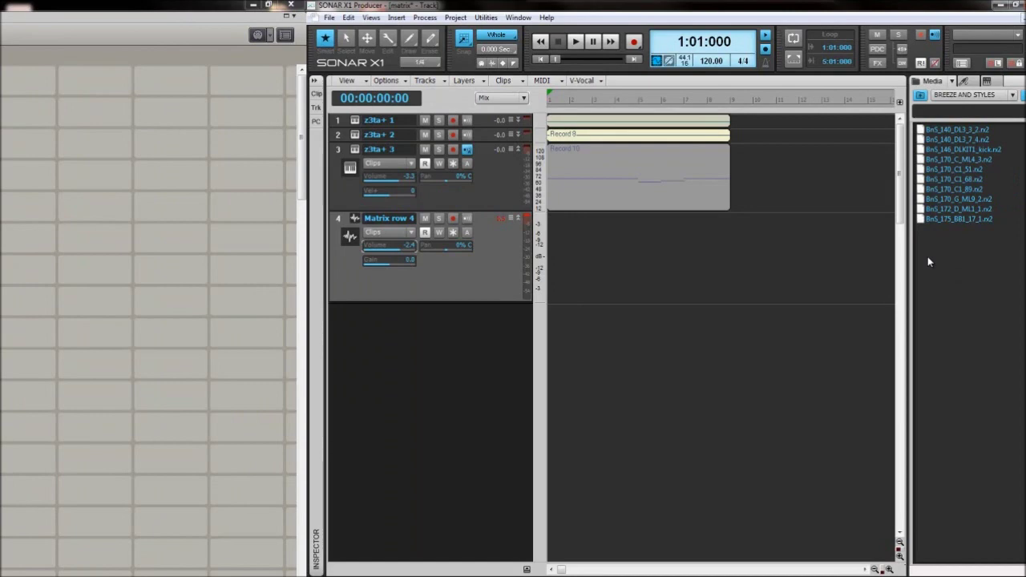
{"action": "left_click", "coordinate": [946, 140]}
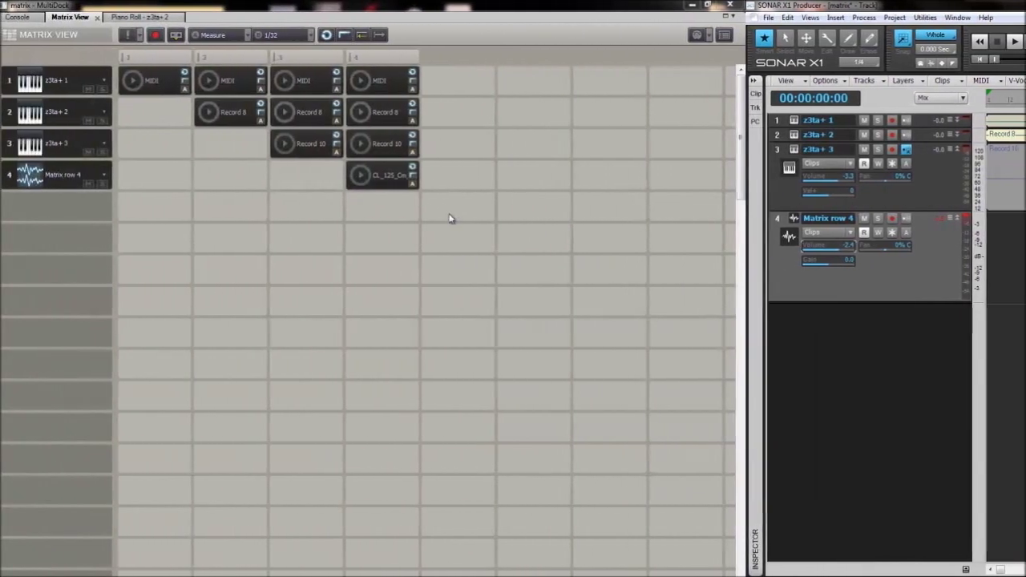
{"action": "left_click_drag", "start_coordinate": [449, 218], "coordinate": [451, 219]}
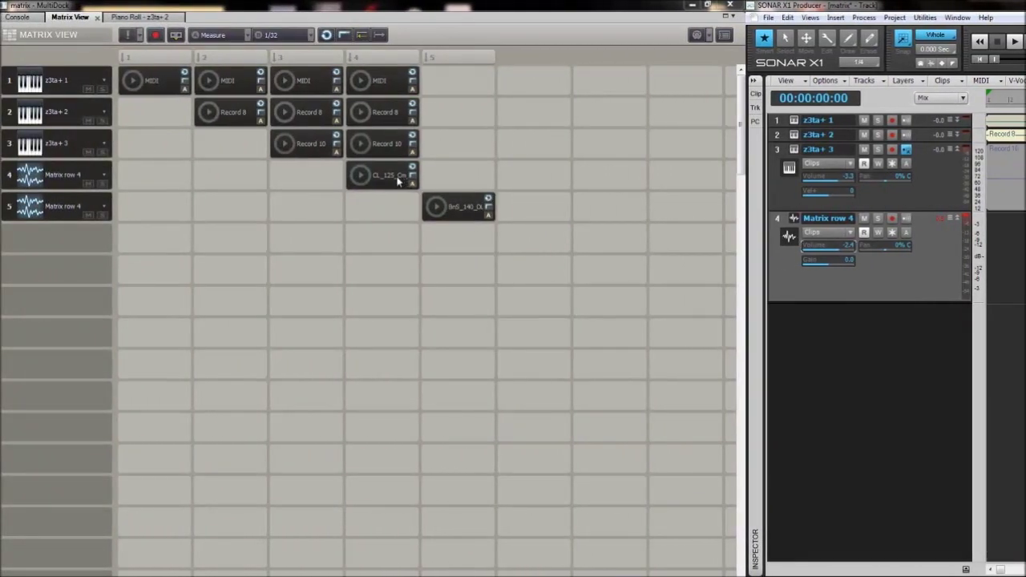
Copy the four clips from matrix column 4 into column 5 and toggle playback of column 4's CL_125_Cm_VOX11 cell.
{"action": "left_click_drag", "start_coordinate": [397, 178], "coordinate": [458, 177]}
{"action": "left_click_drag", "start_coordinate": [386, 145], "coordinate": [457, 114]}
{"action": "left_click", "coordinate": [385, 113]}
{"action": "left_click_drag", "start_coordinate": [383, 80], "coordinate": [459, 82]}
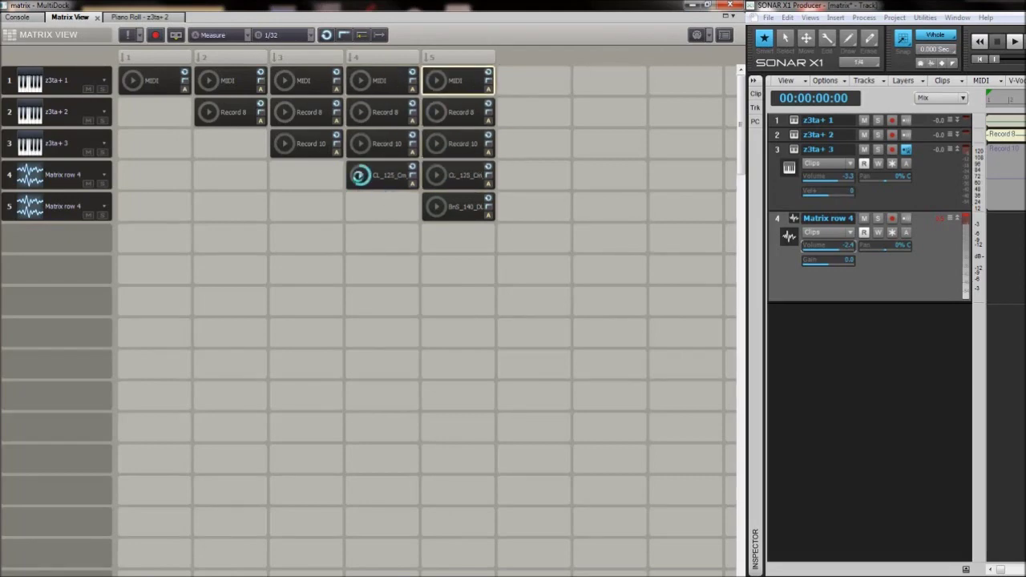
{"action": "left_click", "coordinate": [366, 178]}
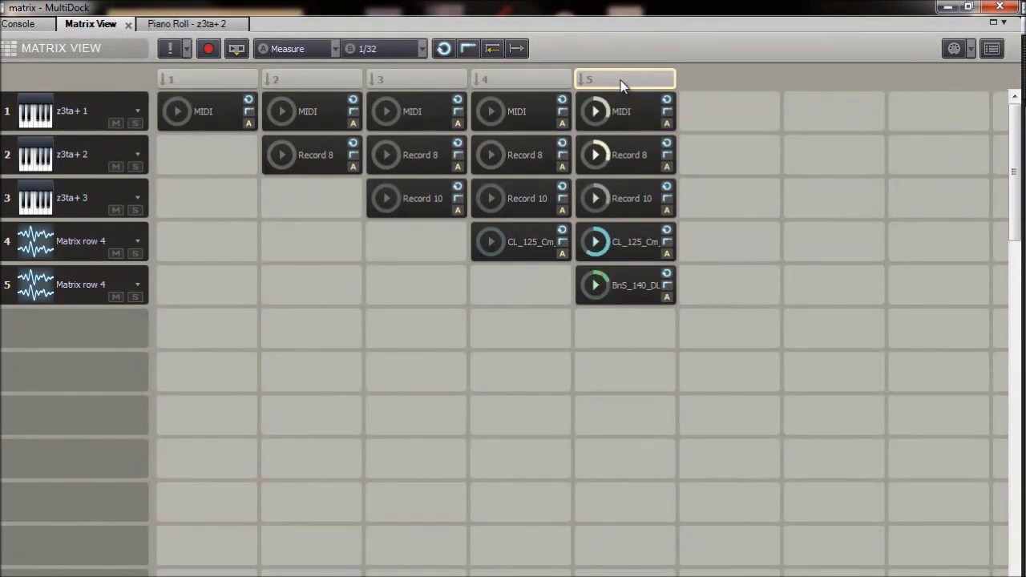
Silence column 5's row 4, Record 8, Record 10 and row 5 cells one by one, bring the layers back in, and stop playback.
{"action": "left_click", "coordinate": [594, 242]}
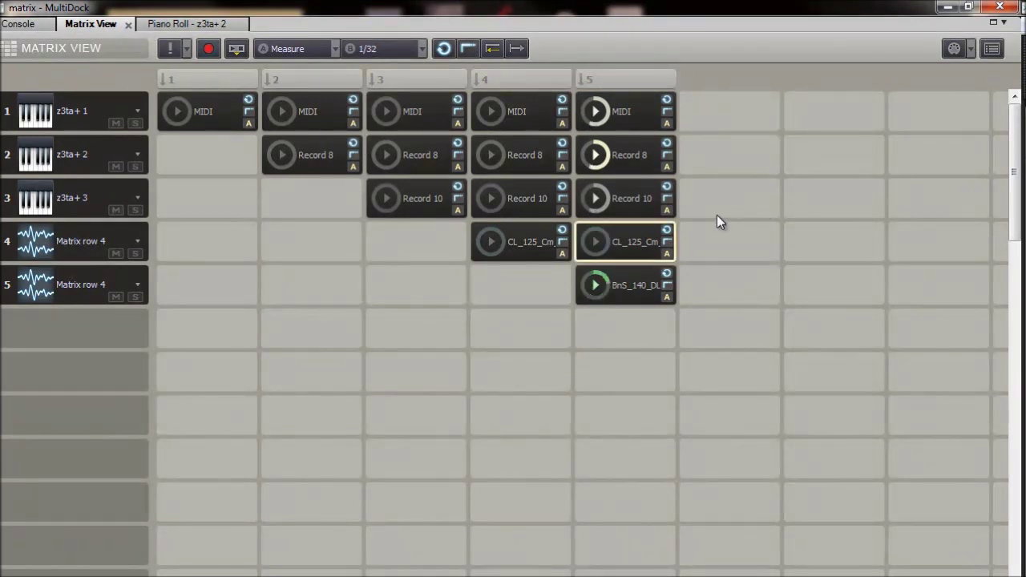
{"action": "left_click", "coordinate": [597, 157]}
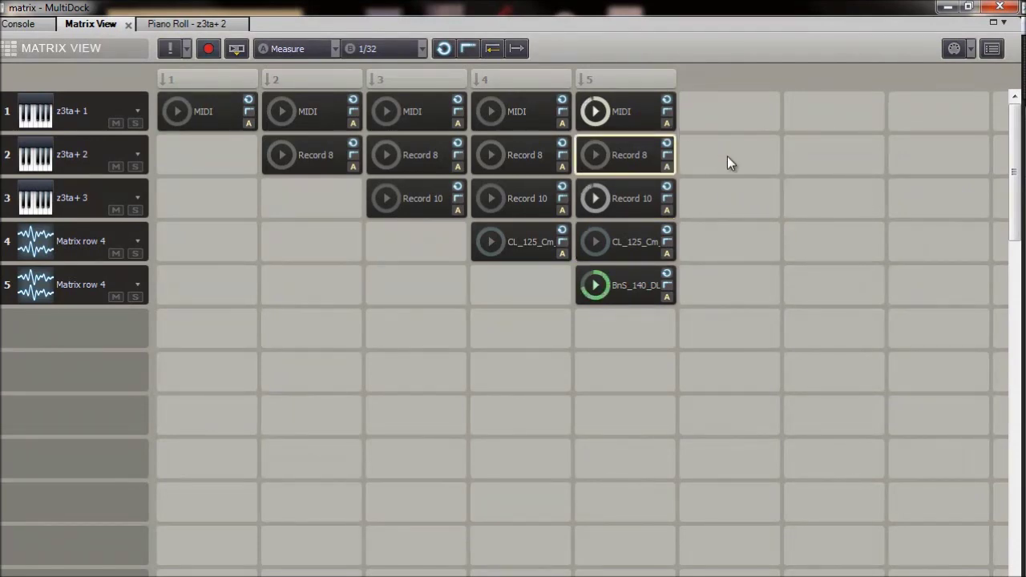
{"action": "left_click", "coordinate": [595, 199]}
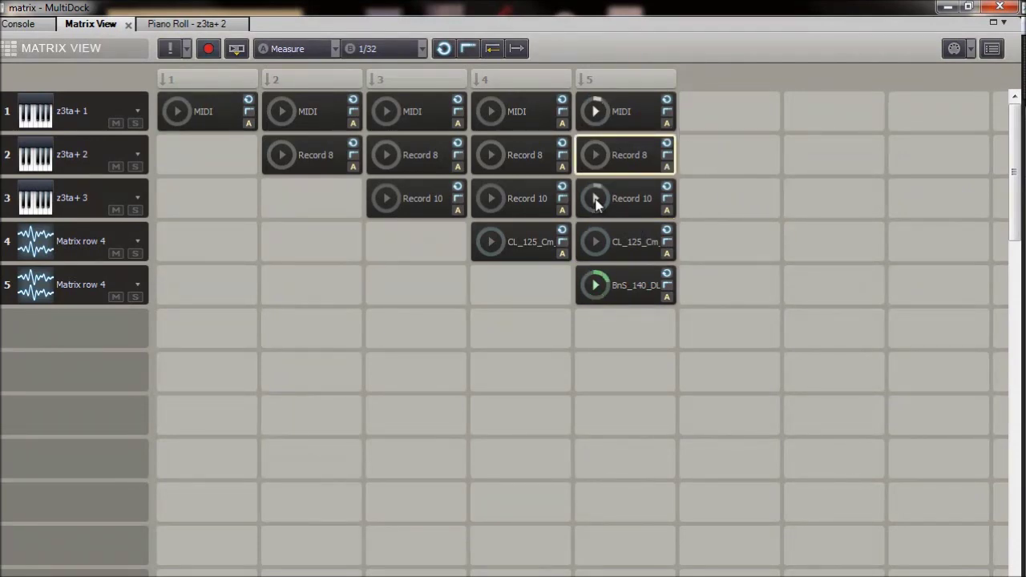
{"action": "left_click", "coordinate": [597, 199]}
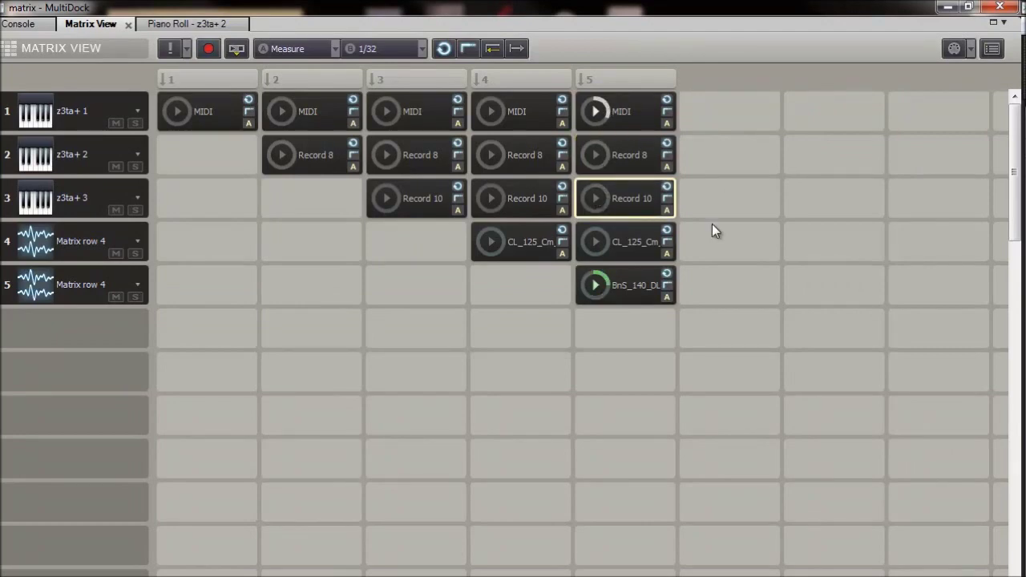
{"action": "left_click", "coordinate": [595, 286]}
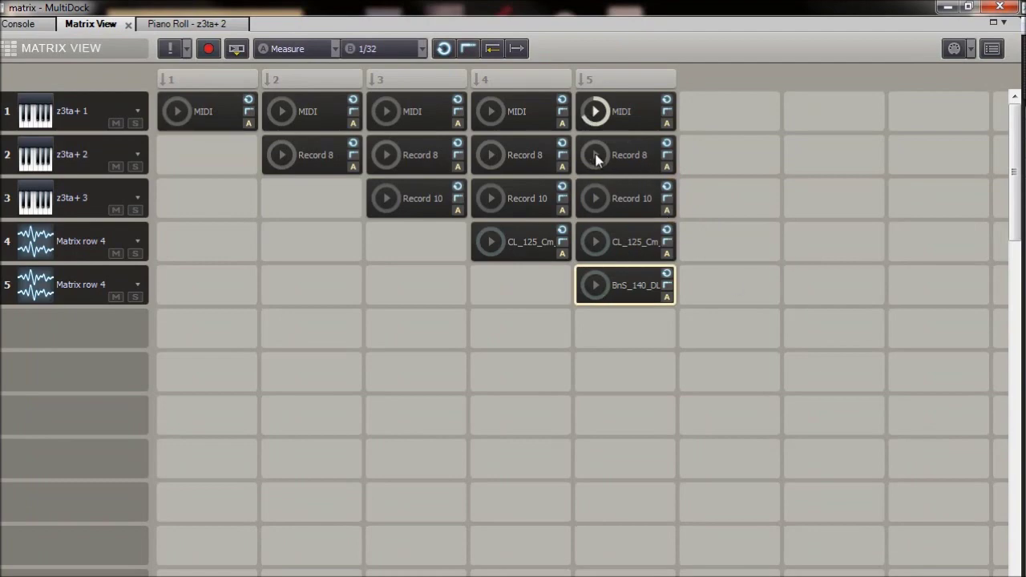
{"action": "left_click", "coordinate": [596, 155]}
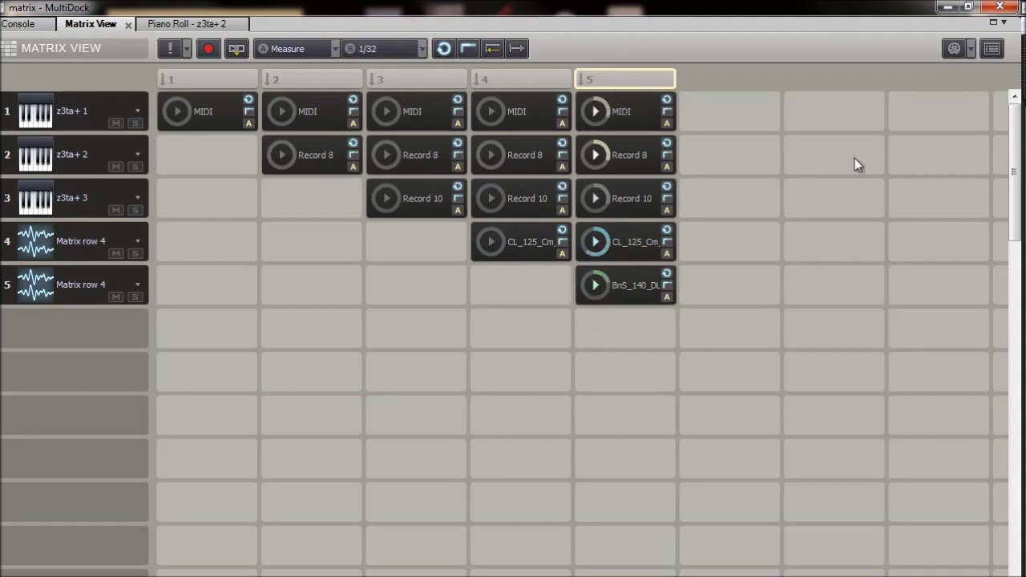
{"action": "key", "text": "space"}
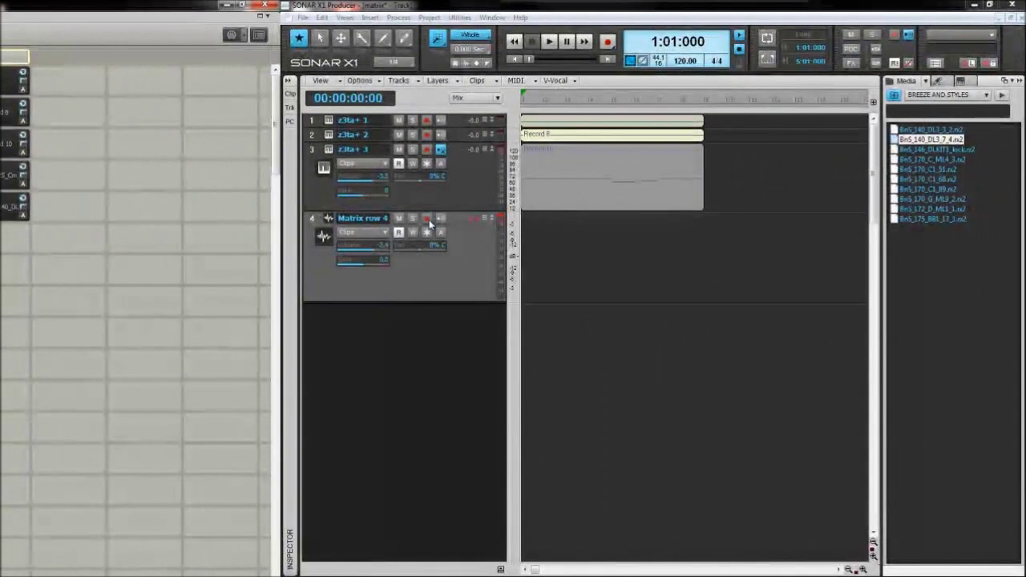
Arm the Matrix row 4 audio track for recording in the Track view.
{"action": "left_click", "coordinate": [426, 218]}
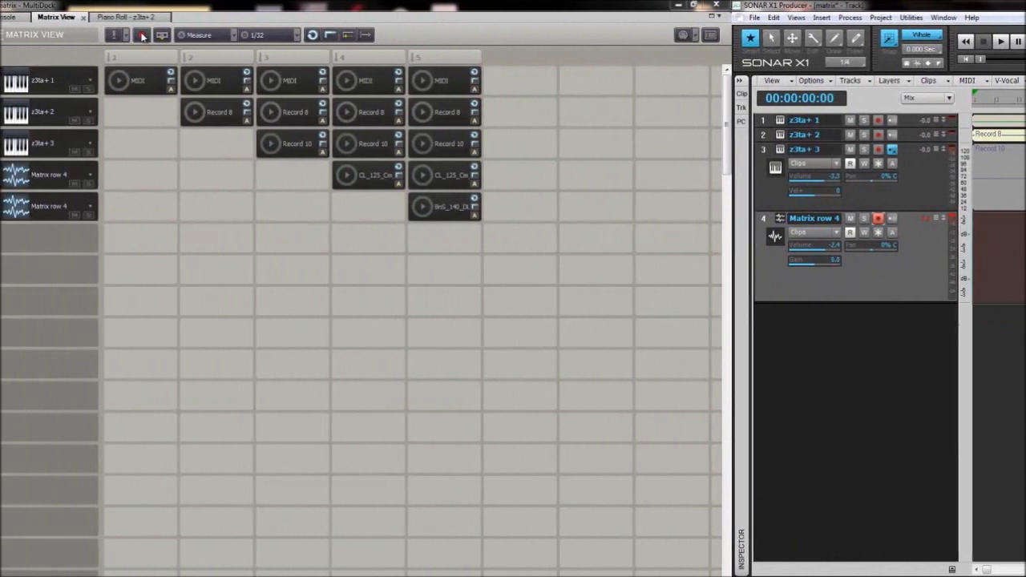